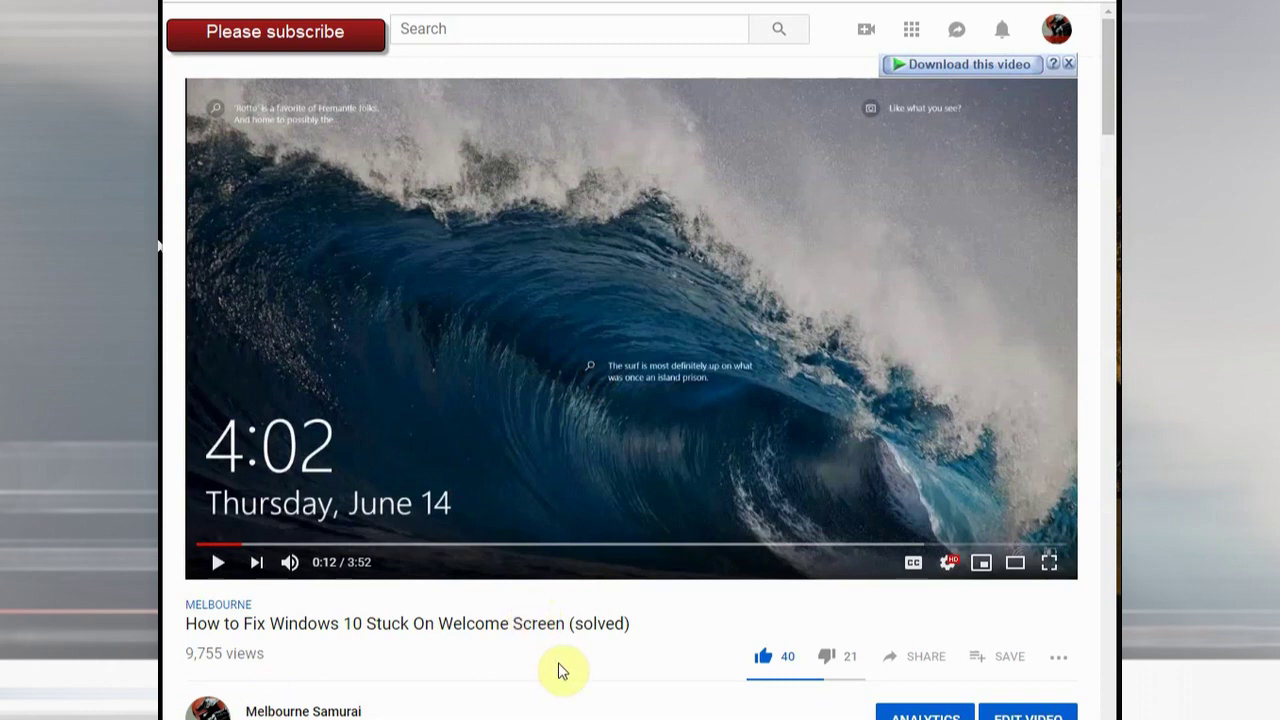
Step: Mute the video on fixing the stuck Welcome screen and play it through to the Choose an option recovery page
left_click(291, 563)
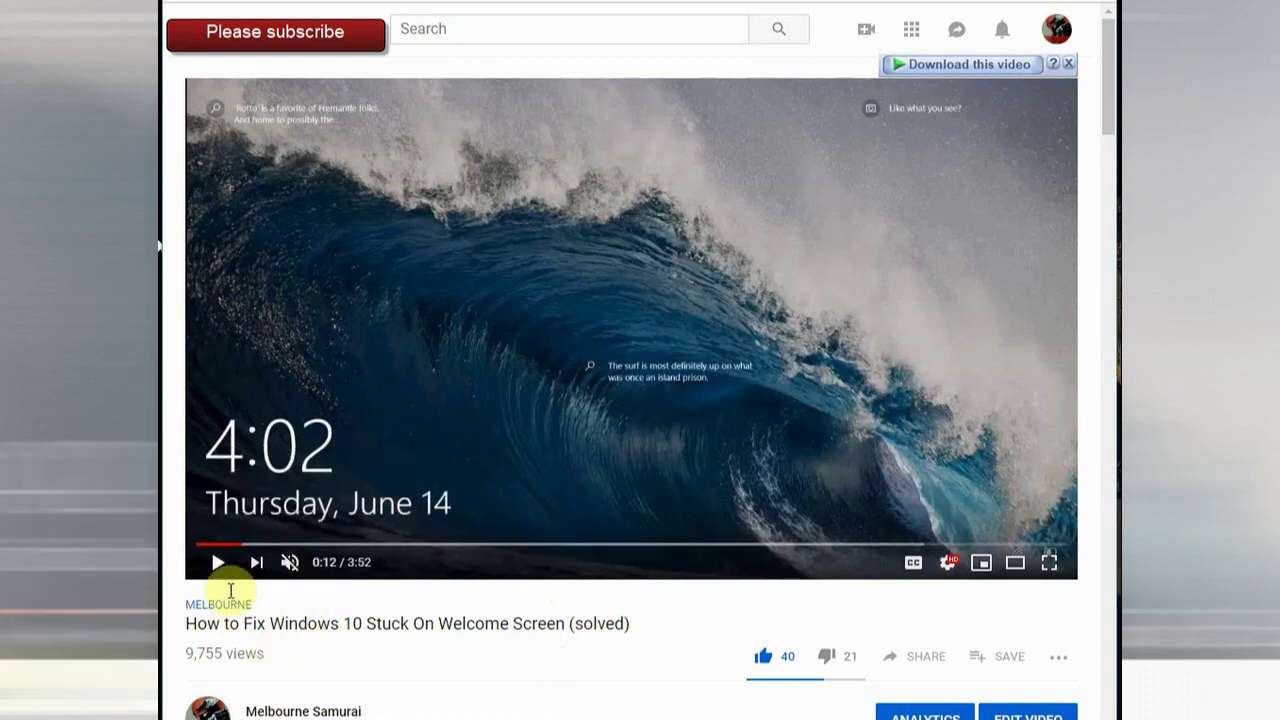
left_click(217, 562)
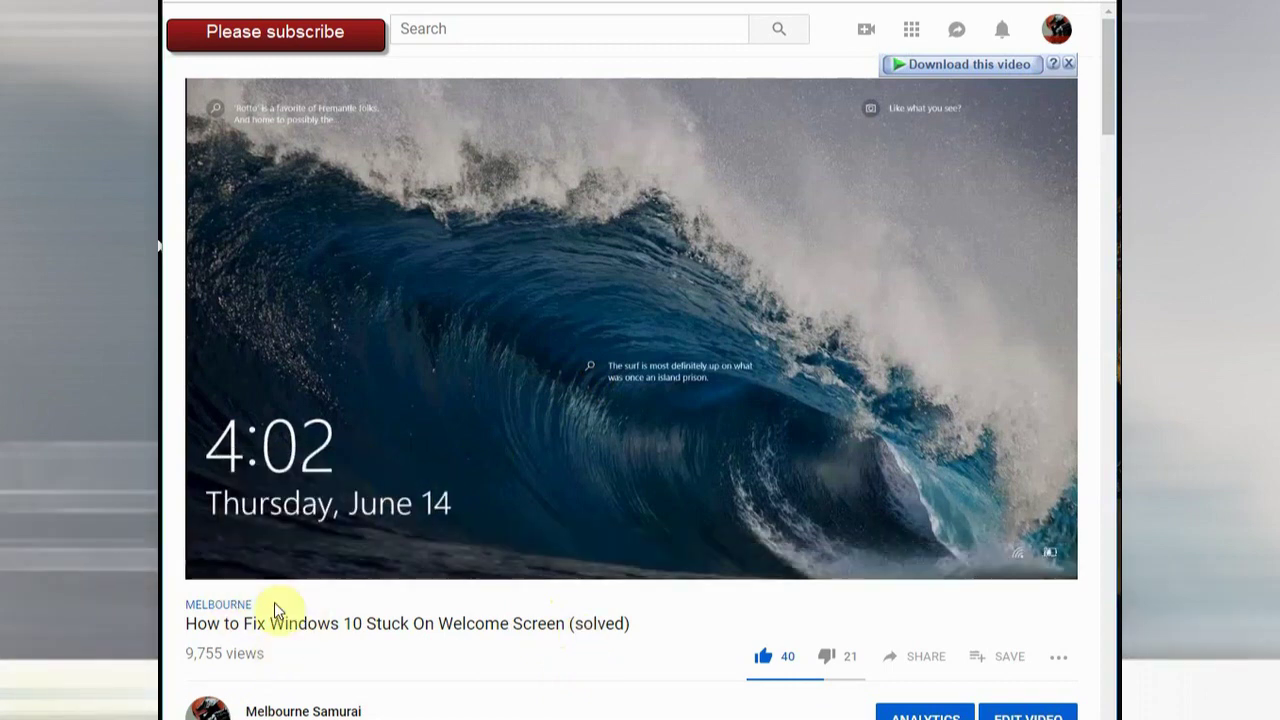
mouse_move(349, 446)
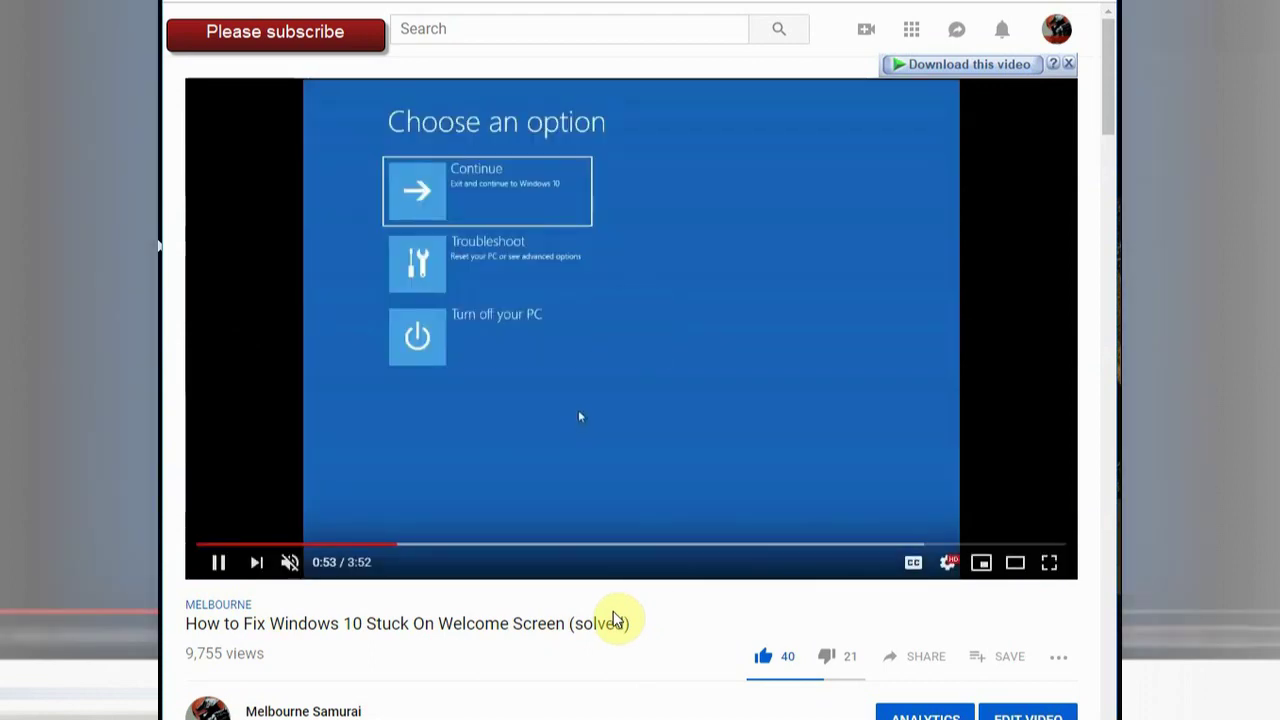
key("Left")
key("Right")
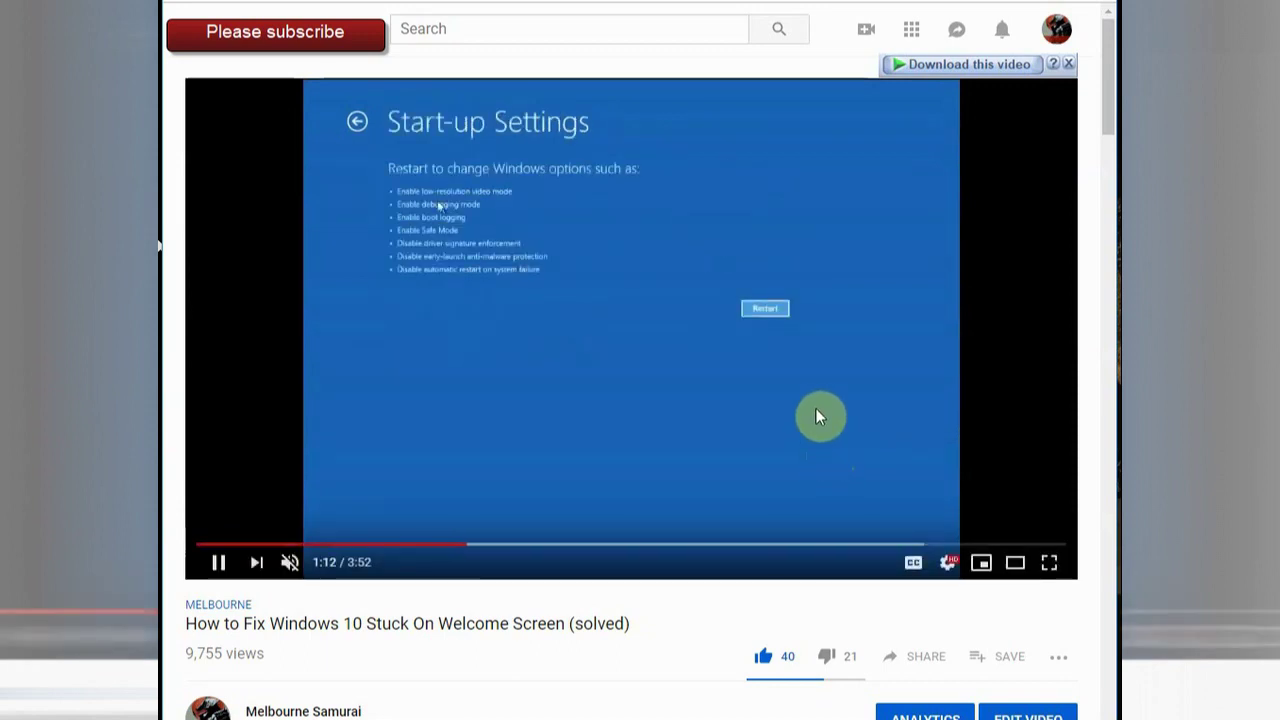
Step: Pause the video at the Start-up Settings restart page and again at the Safe Mode choices to examine them, resuming playback each time
left_click(816, 409)
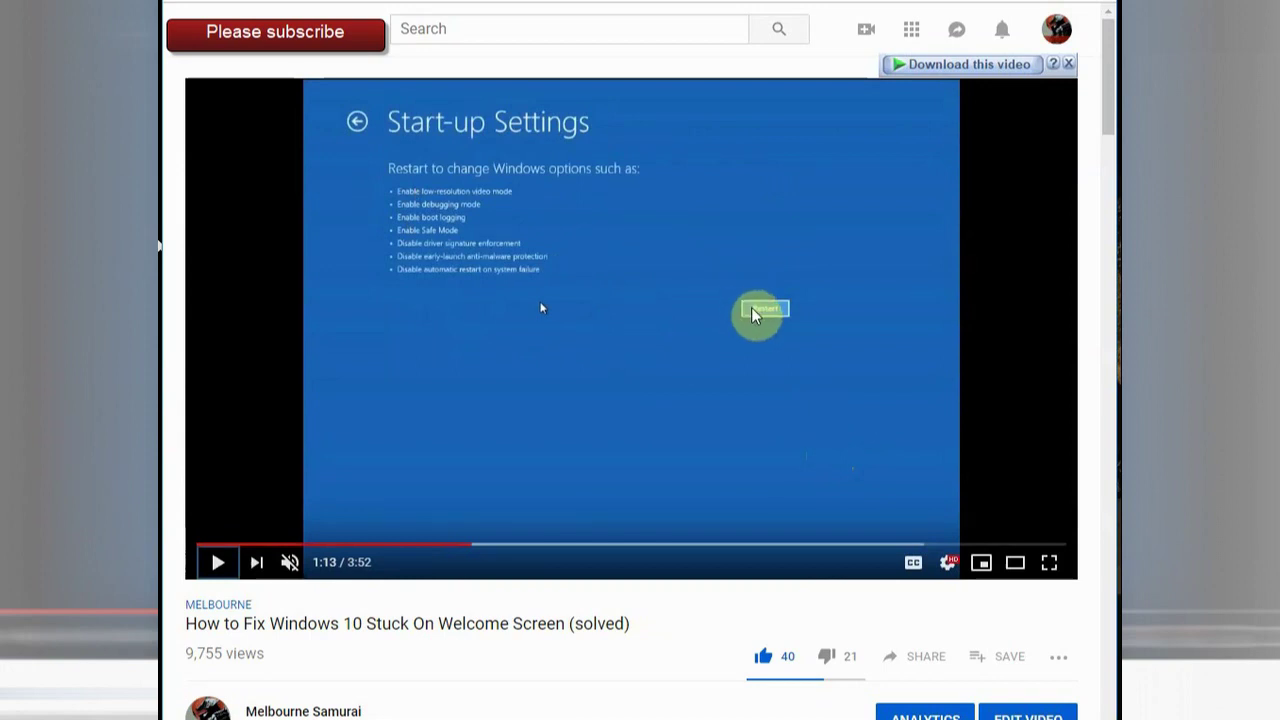
left_click(698, 371)
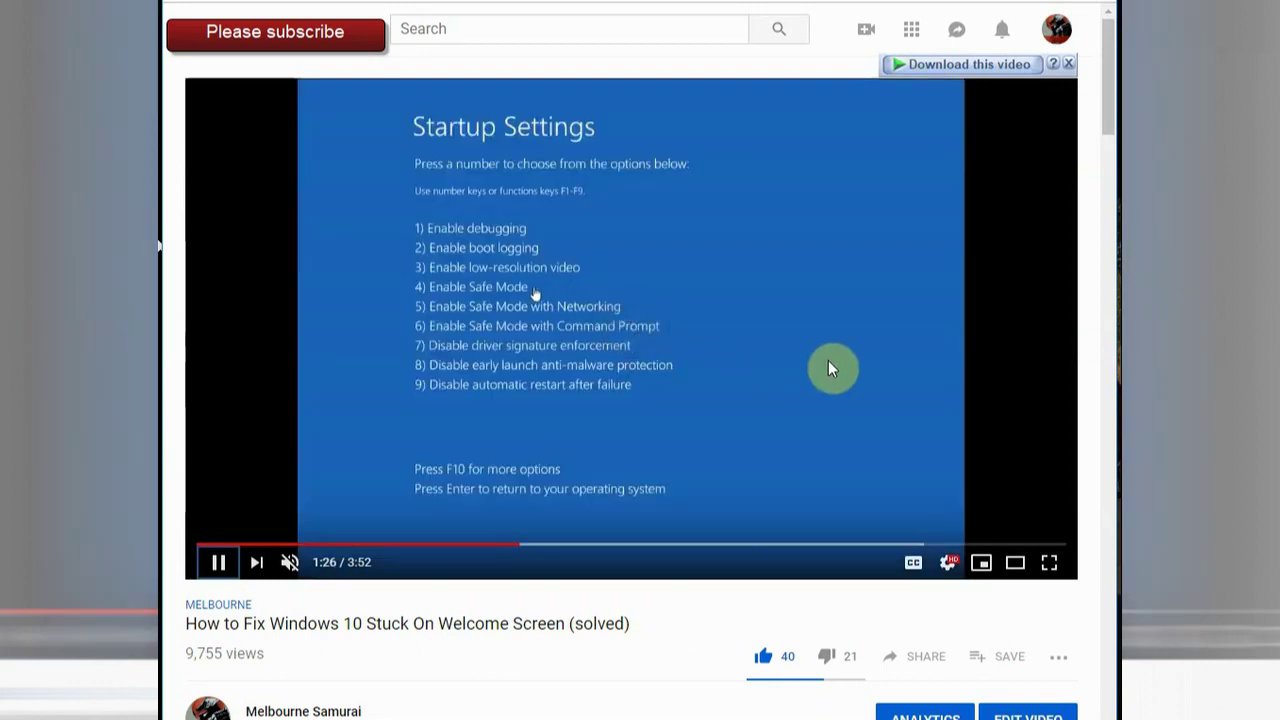
left_click(828, 360)
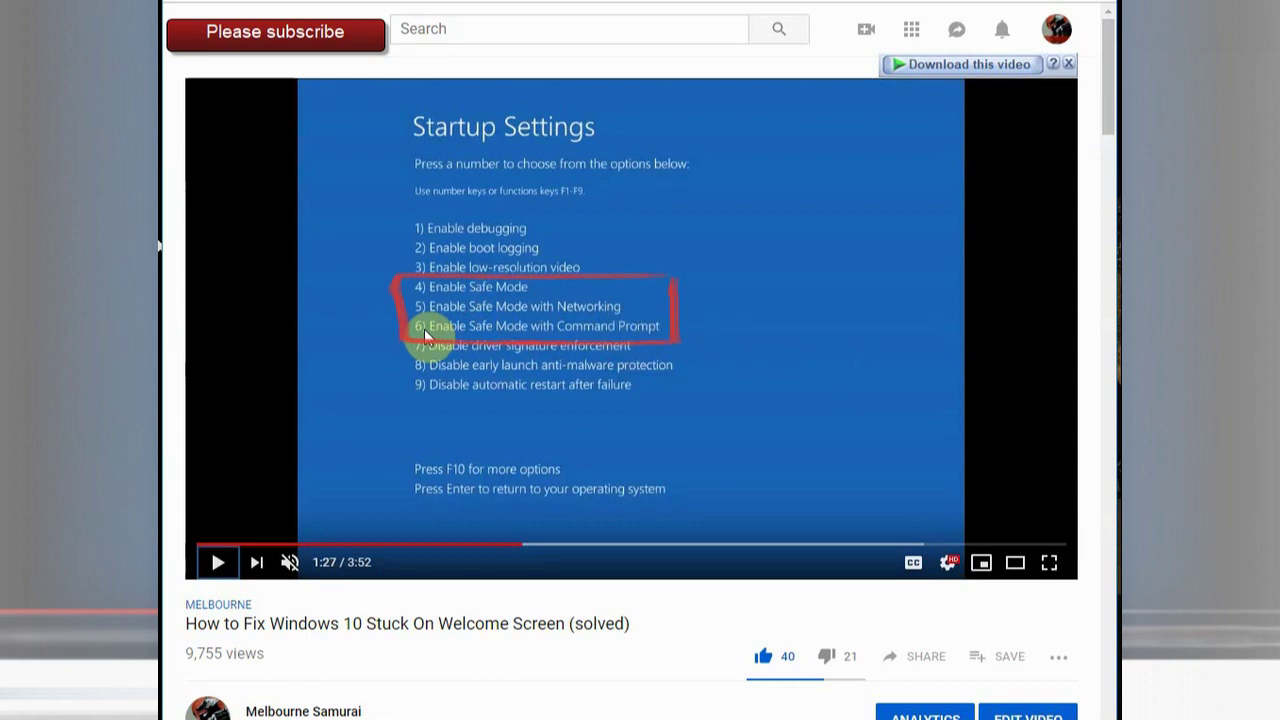
left_click(498, 357)
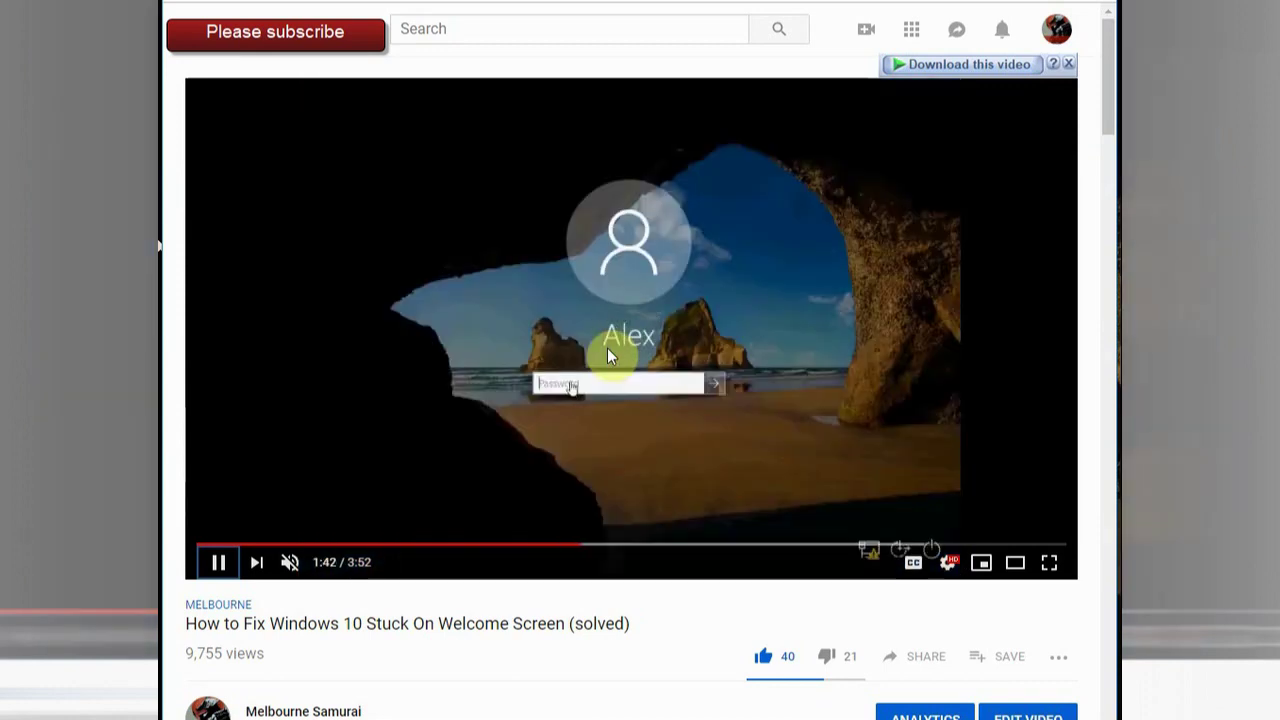
Step: Pause the video at the password sign-in screen, then resume playback through the sign-in
left_click(833, 331)
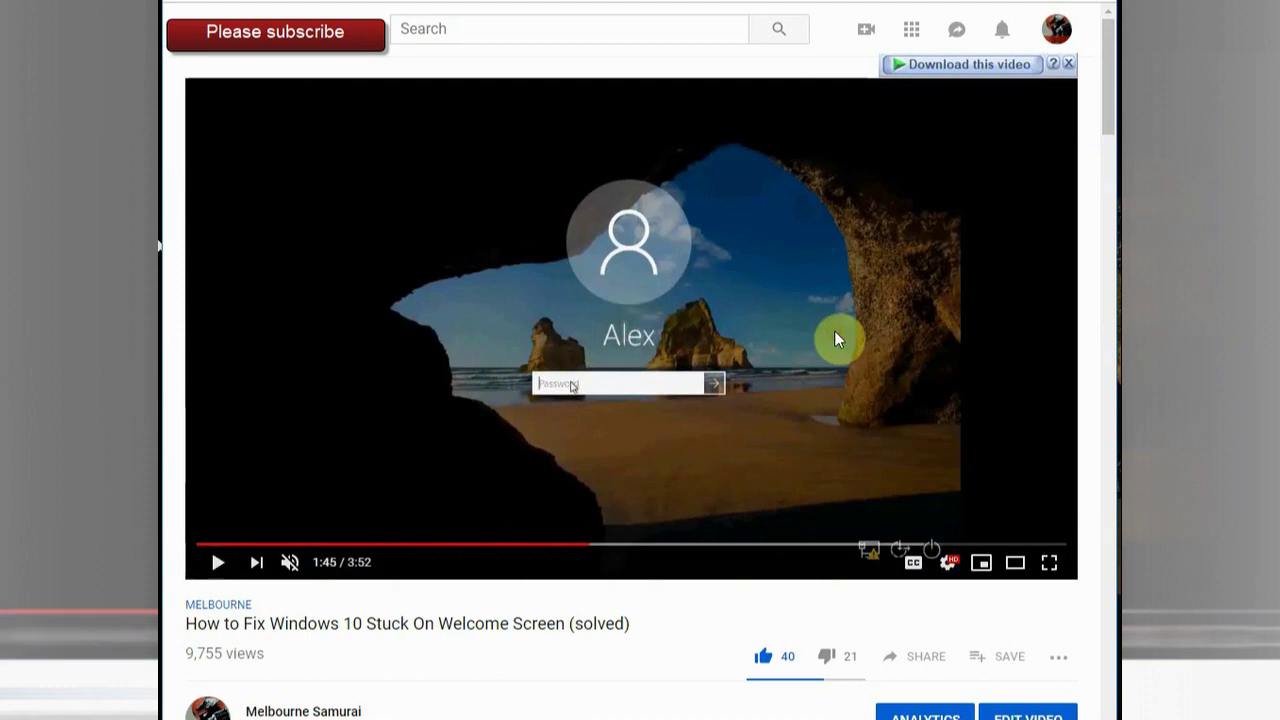
left_click(835, 333)
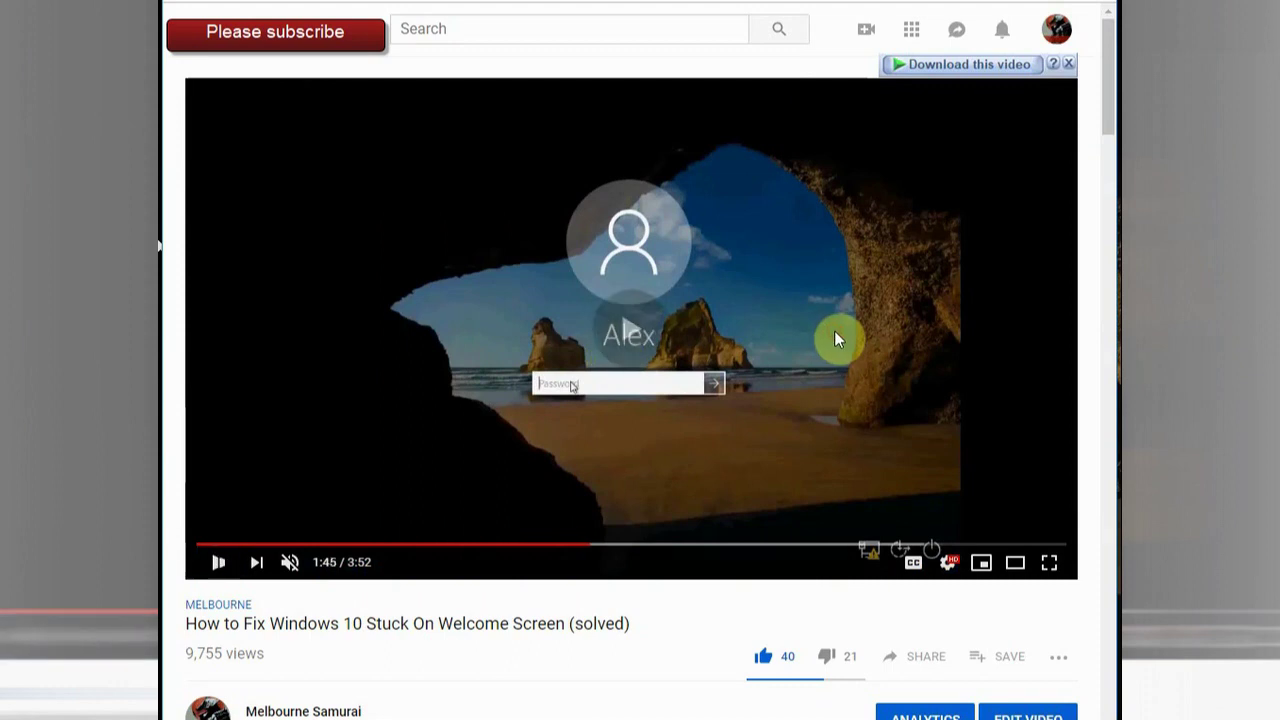
left_click(835, 333)
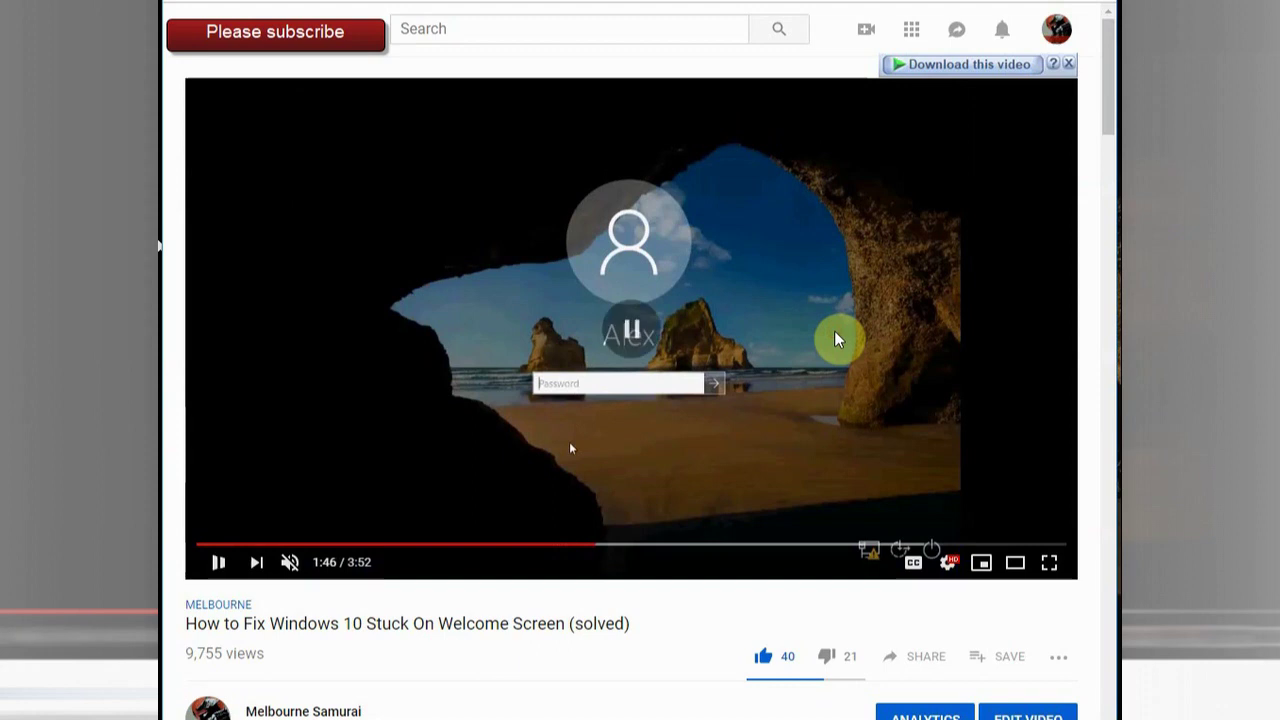
left_click(834, 330)
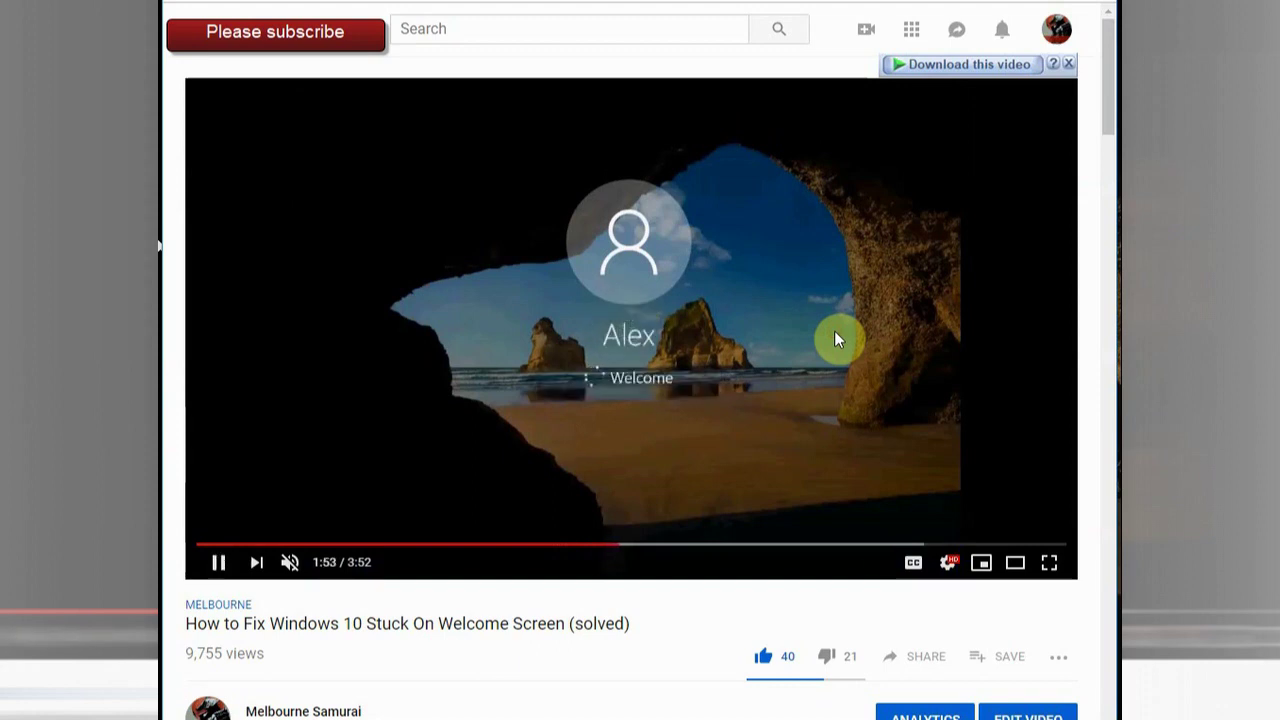
Step: Skip ahead in the video to the Safe Mode desktop and pause it at the msconfig search to examine the System Configuration entry
key("Right")
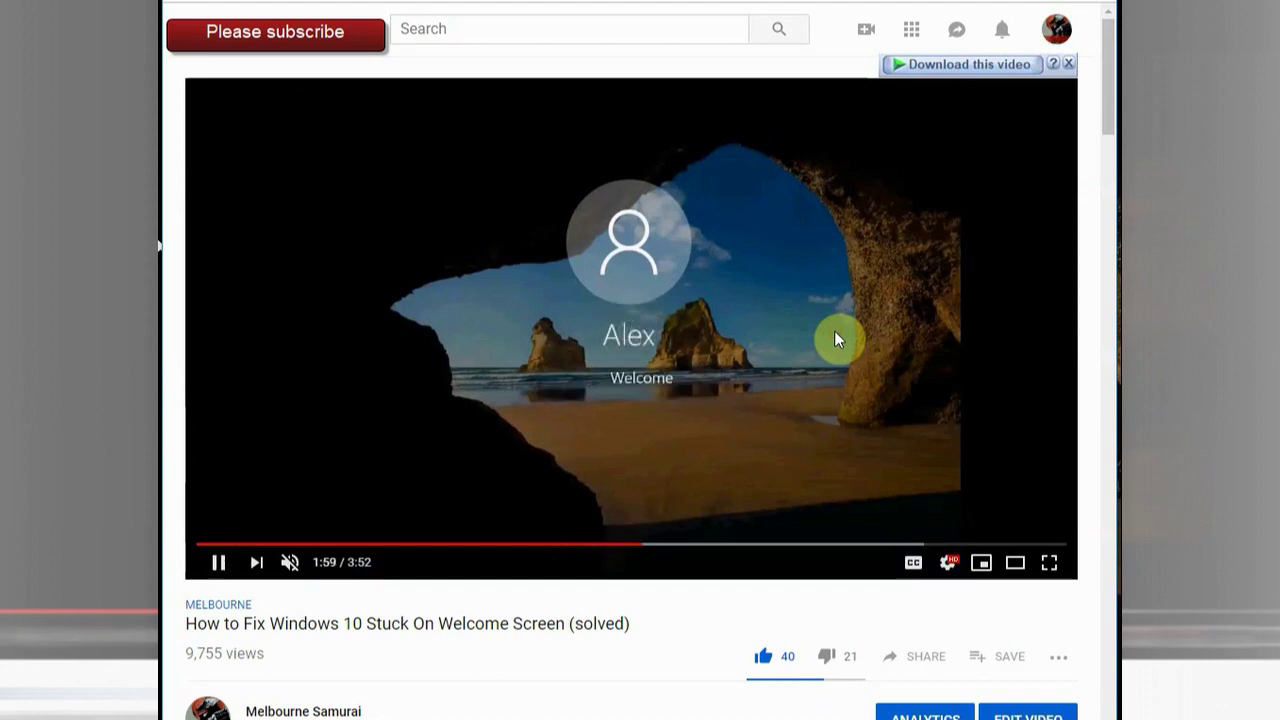
key("Right")
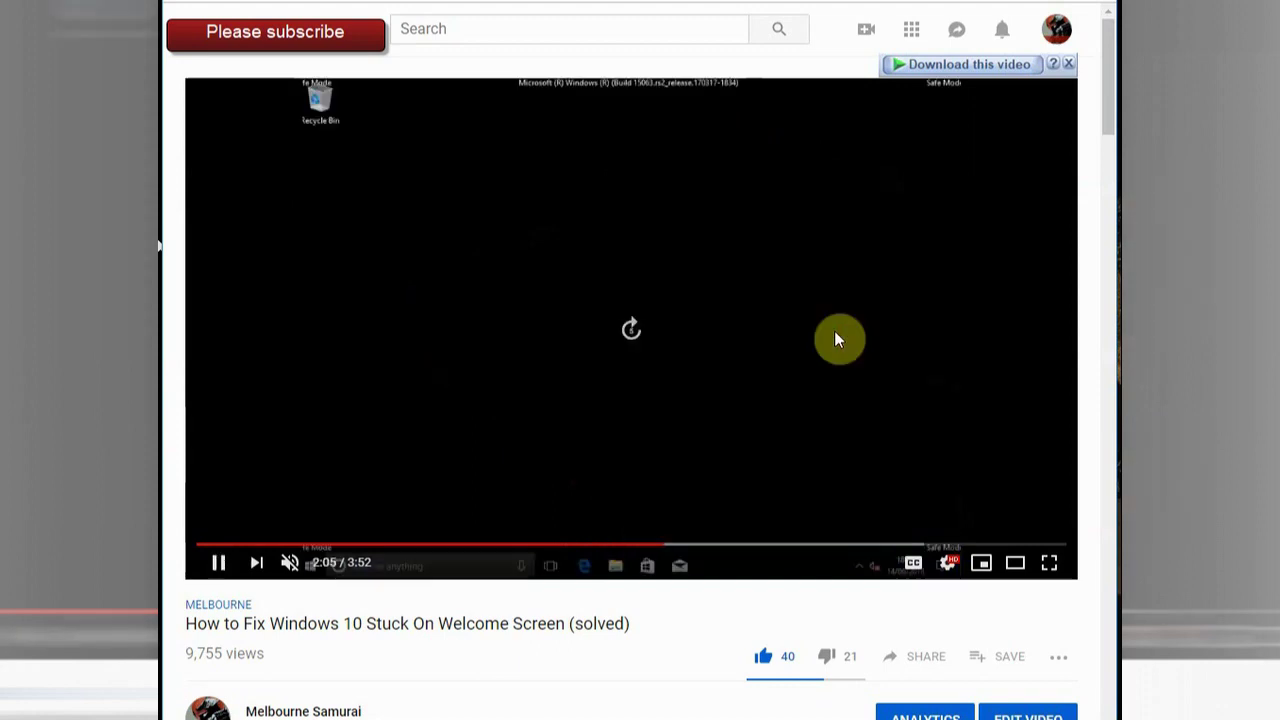
key("Right")
key("Right")
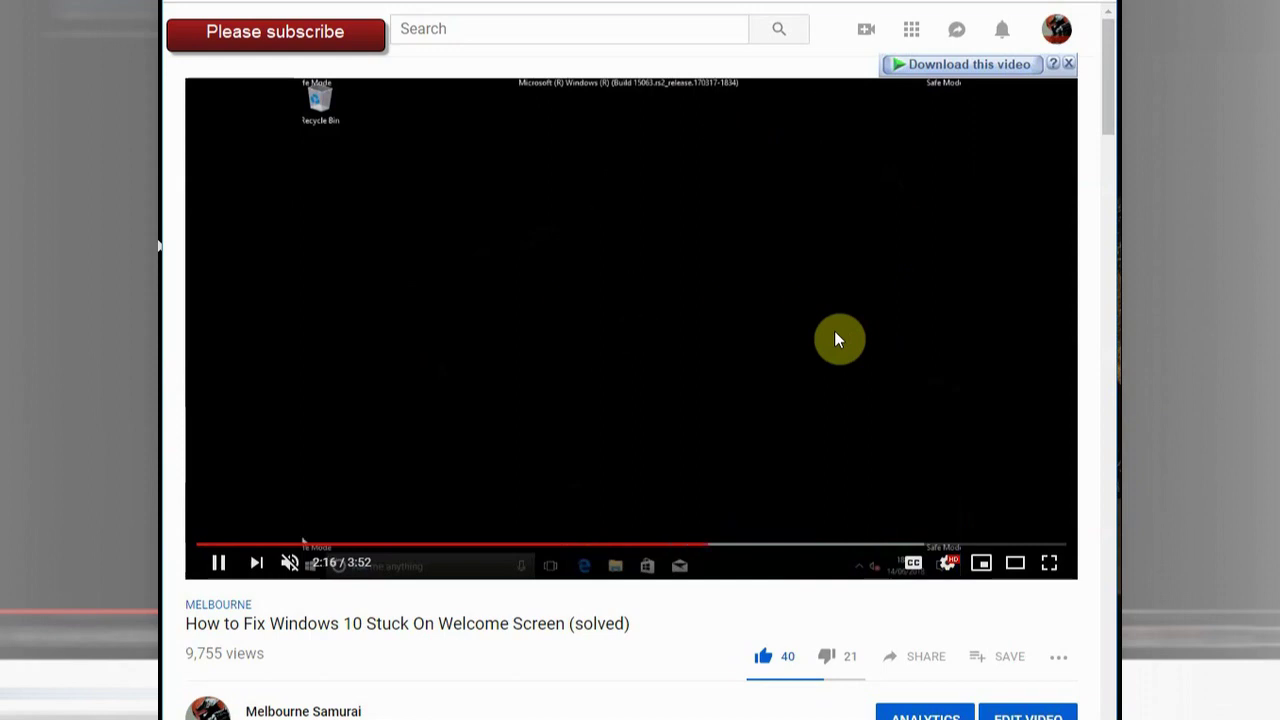
key("Right")
key("space")
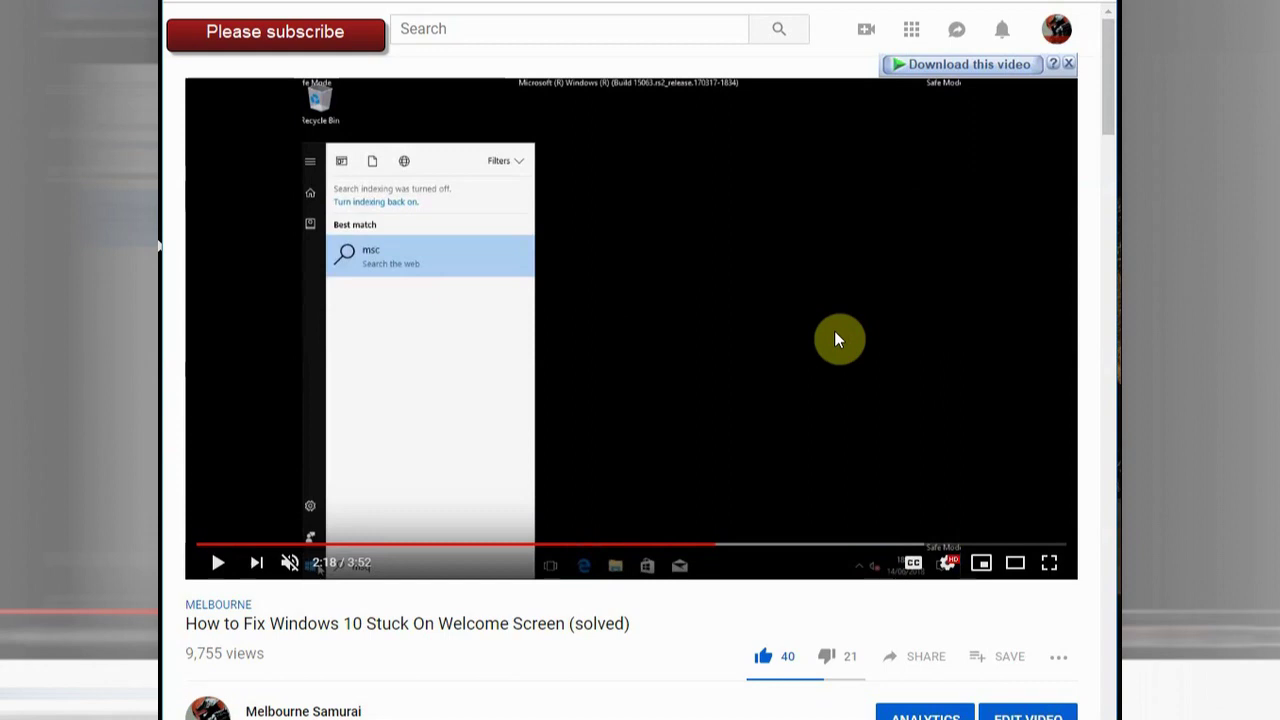
key("space")
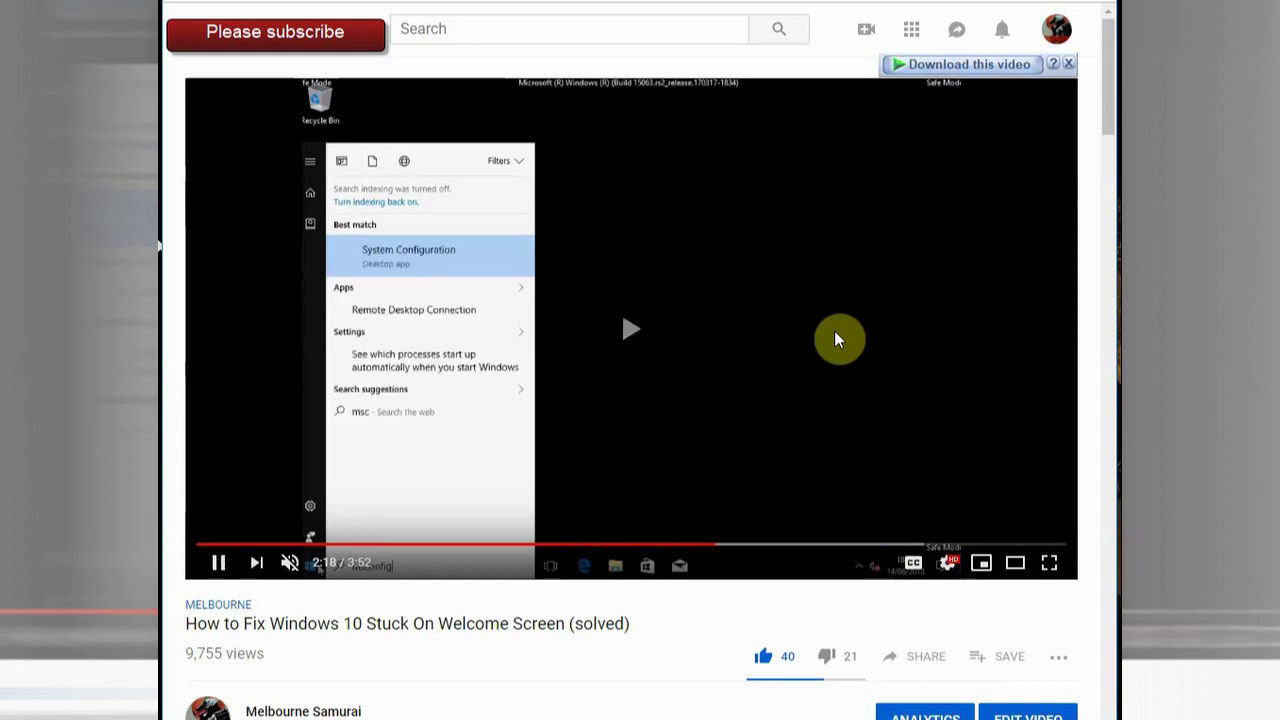
key("space")
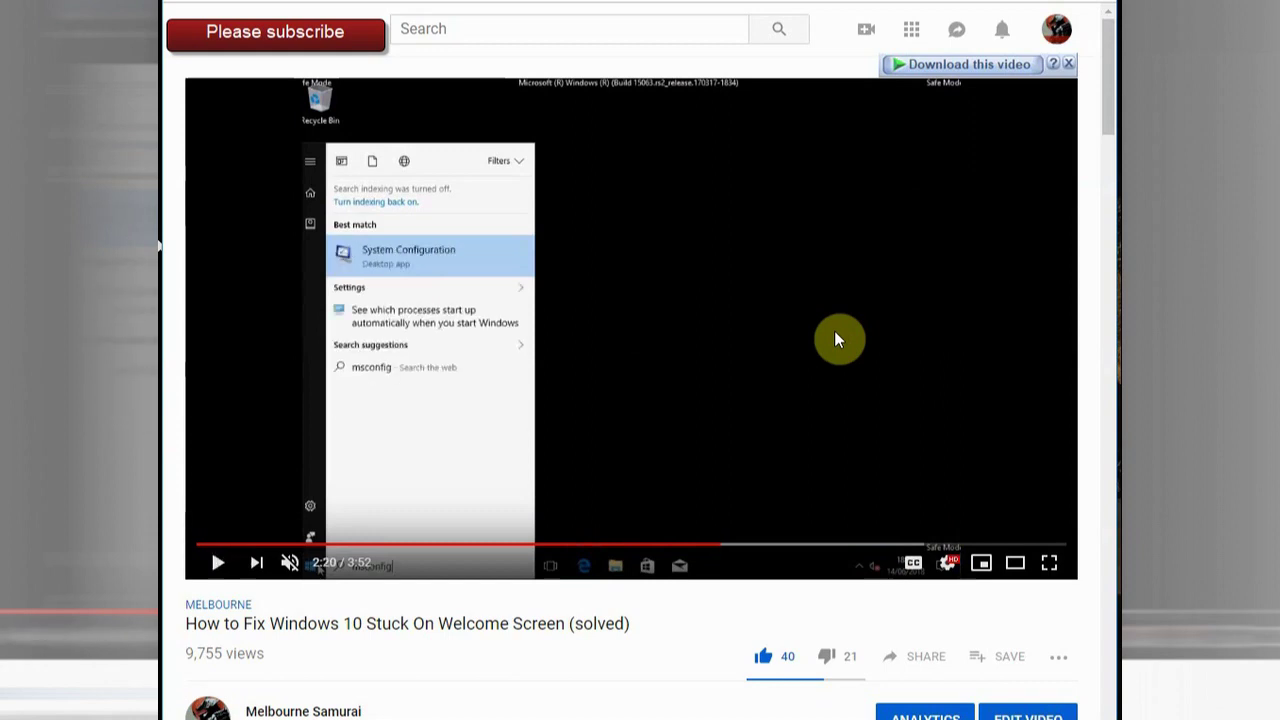
Step: Skip the video ahead to the System Configuration Boot options, examine the Safe boot settings, and continue playback
left_click(658, 634)
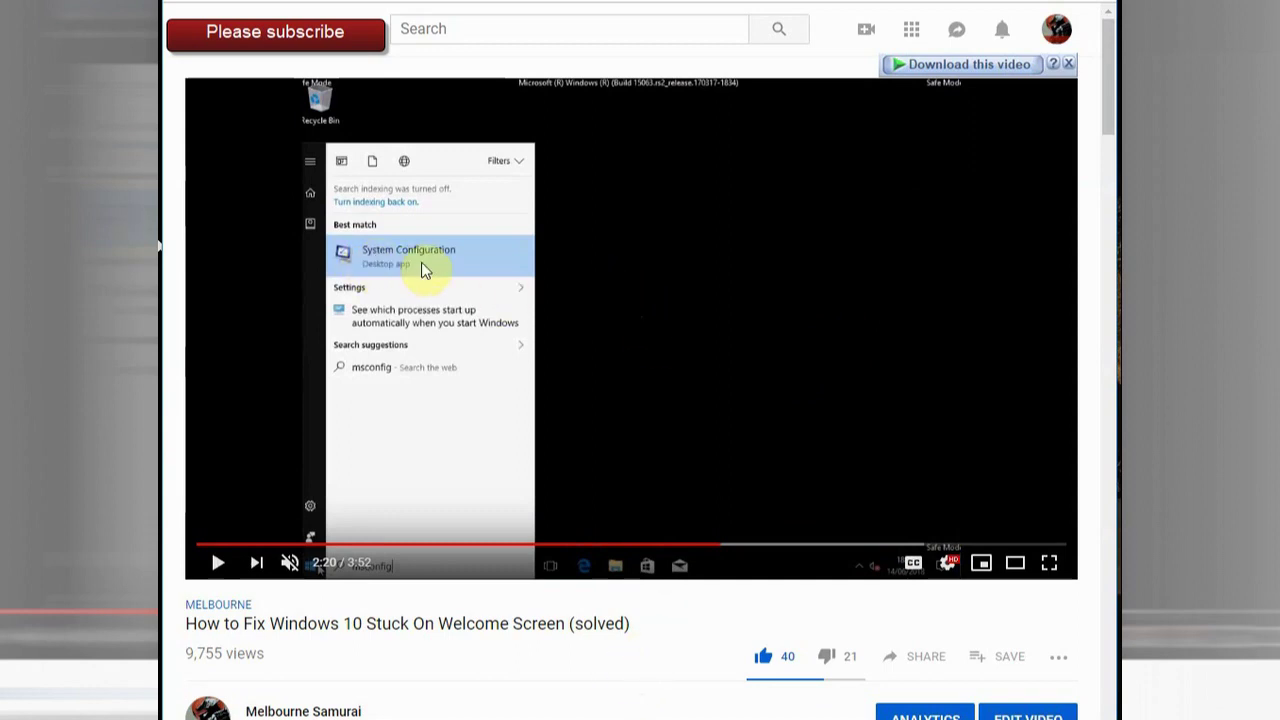
left_click(732, 308)
left_click(790, 335)
left_click(790, 335)
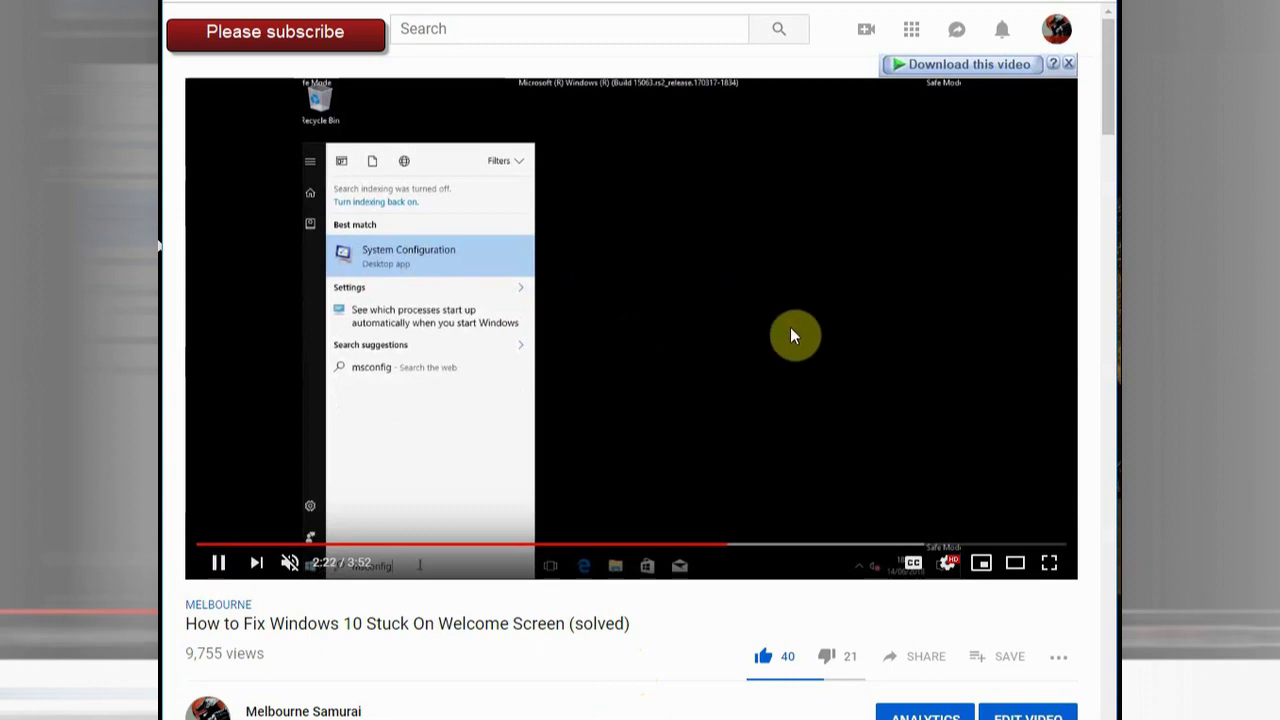
key("Right")
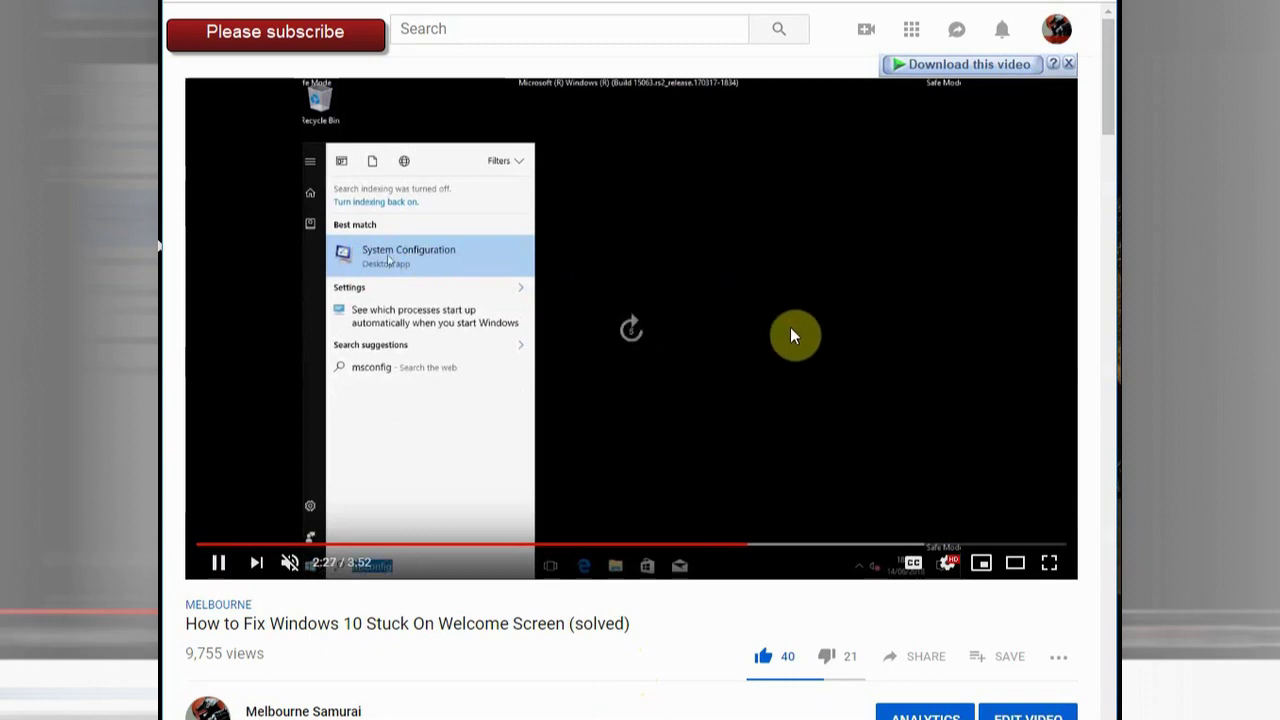
key("Right")
left_click(525, 396)
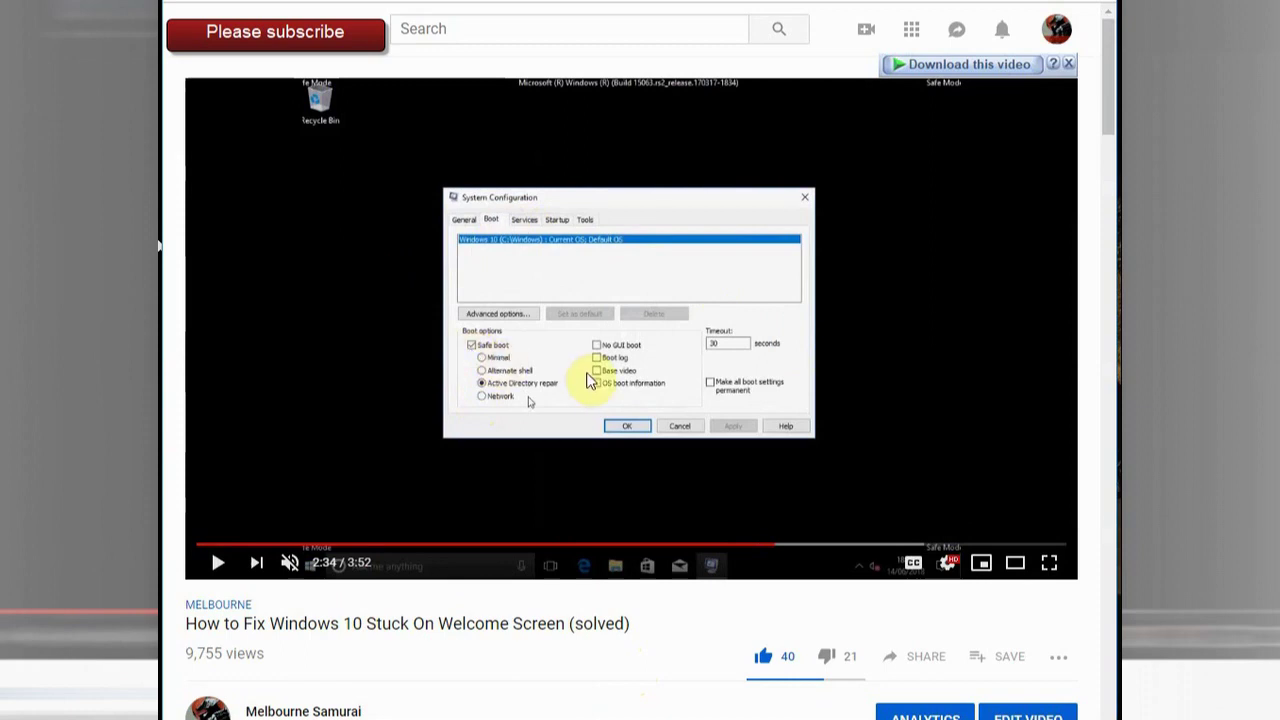
left_click(634, 430)
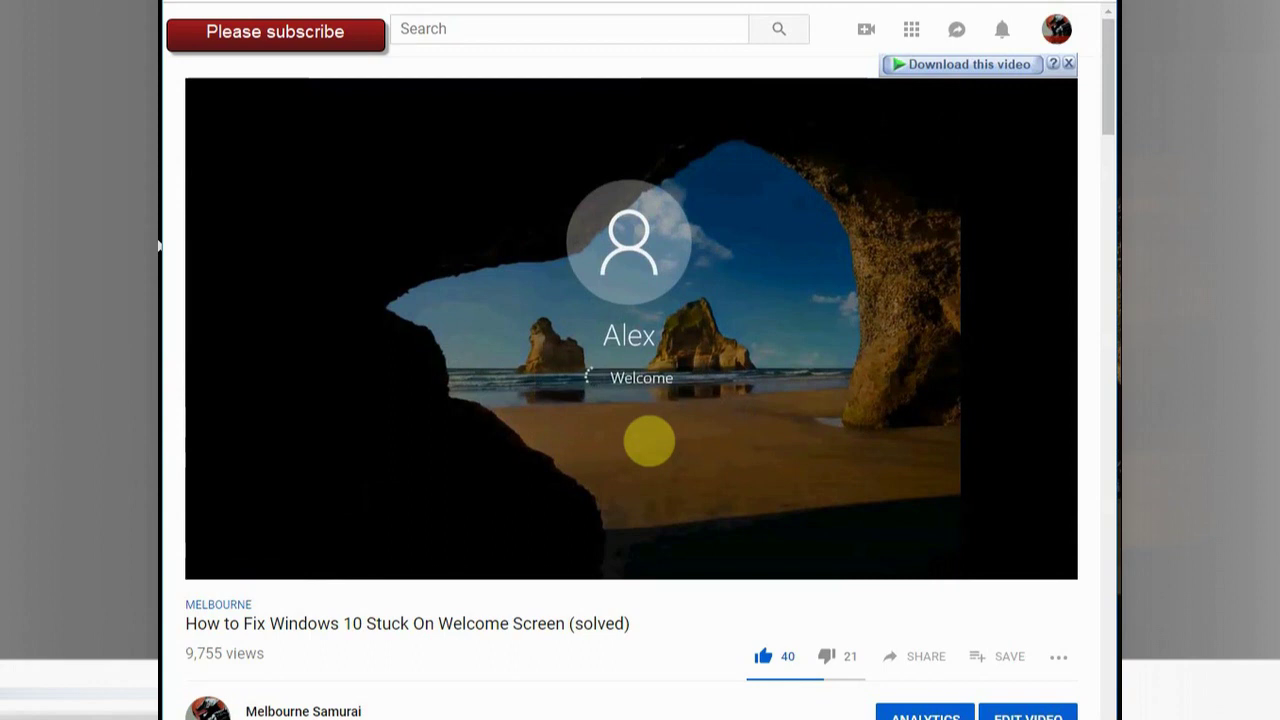
left_click(635, 430)
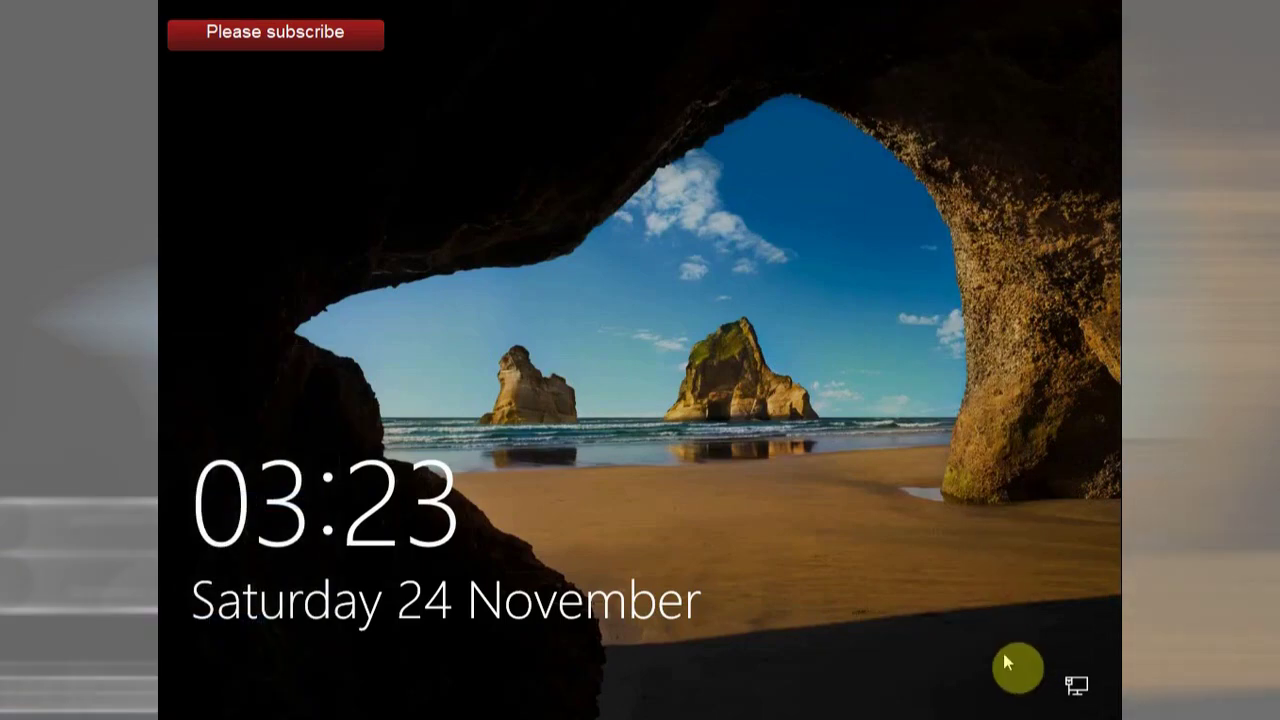
Step: Dismiss the lock screen and restart the PC into the advanced recovery options from the sign-in screen
left_click(957, 649)
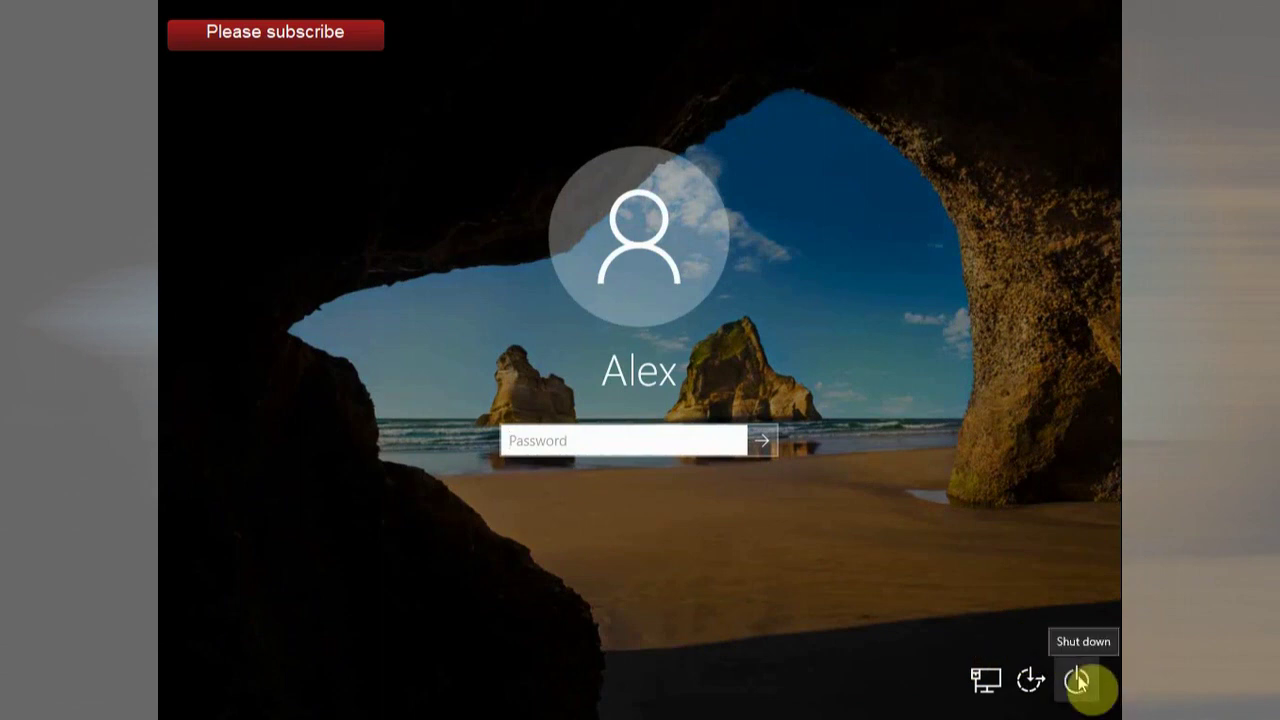
left_click(1077, 681)
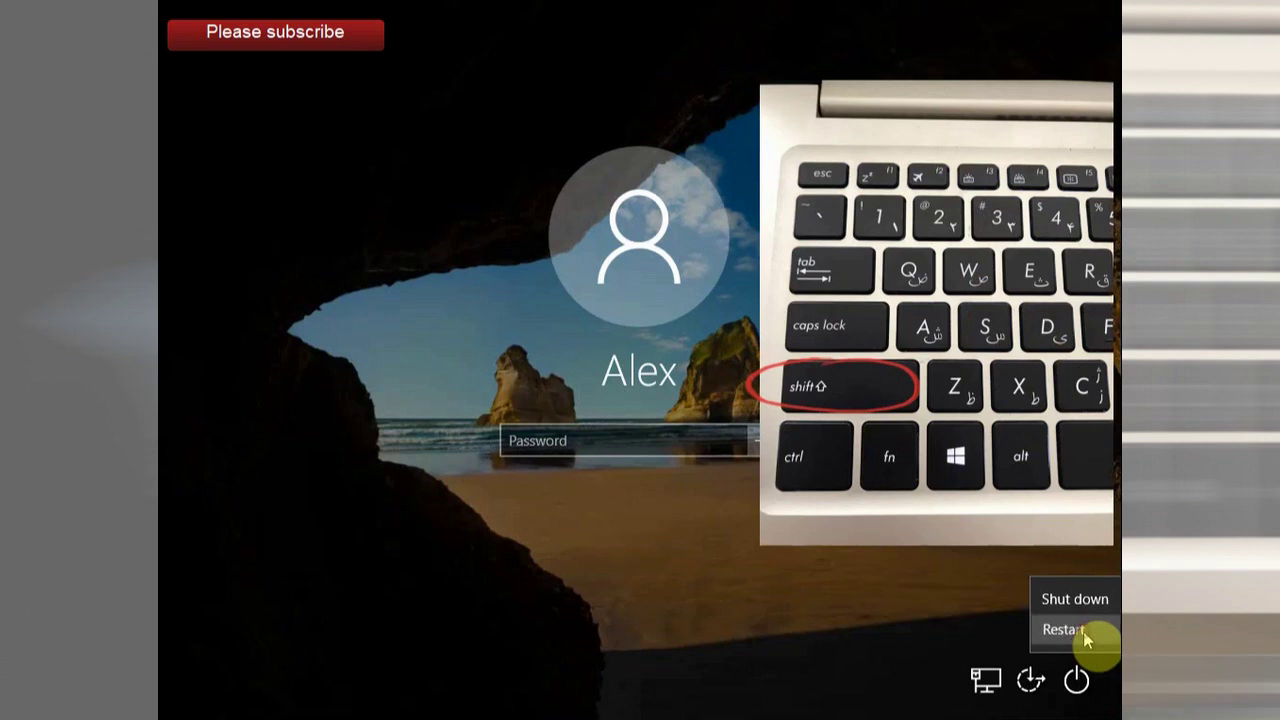
left_click(1083, 631, "shift")
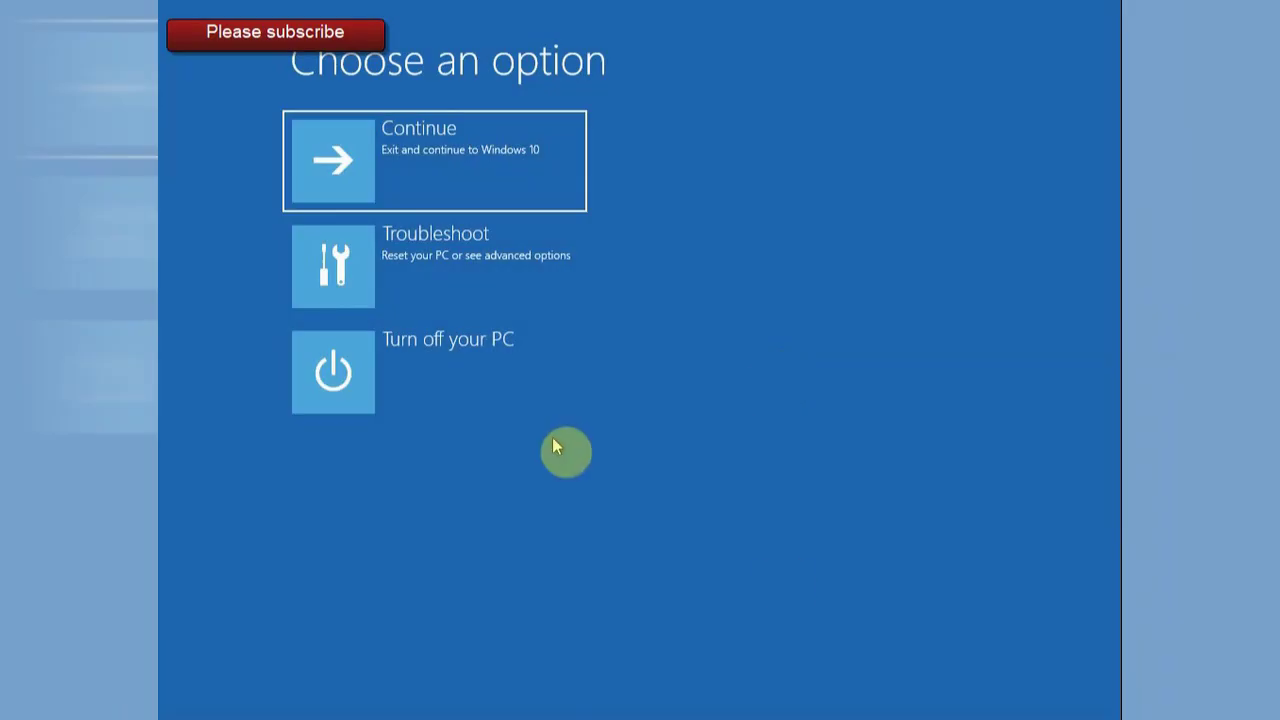
Step: Open Start-up Settings from the advanced troubleshooting options and restart the PC to reach the startup choices
left_click(447, 262)
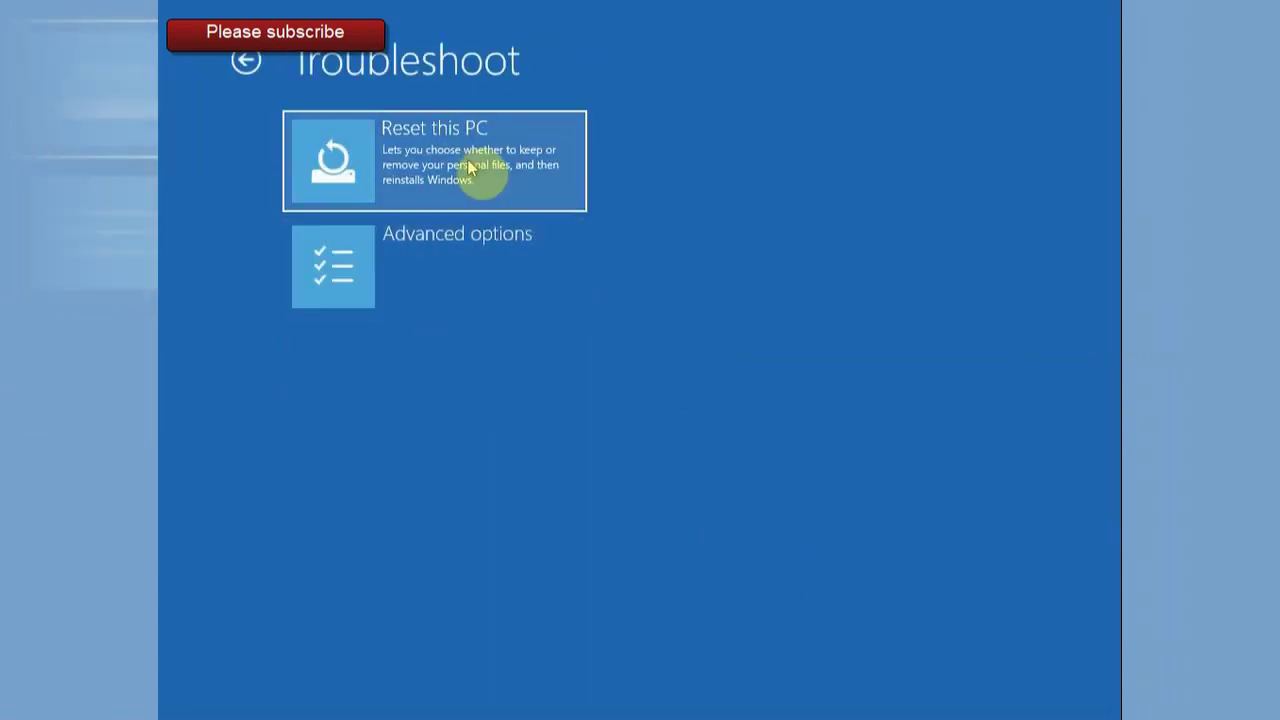
left_click(451, 262)
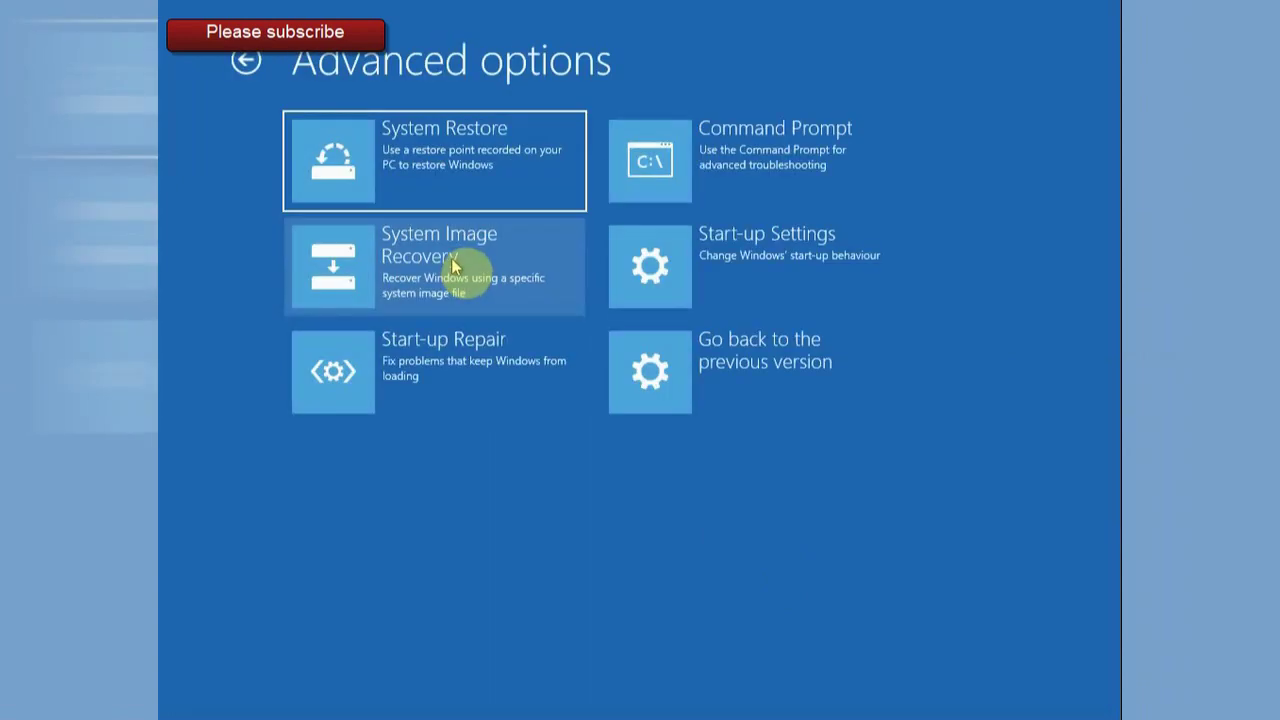
left_click(677, 268)
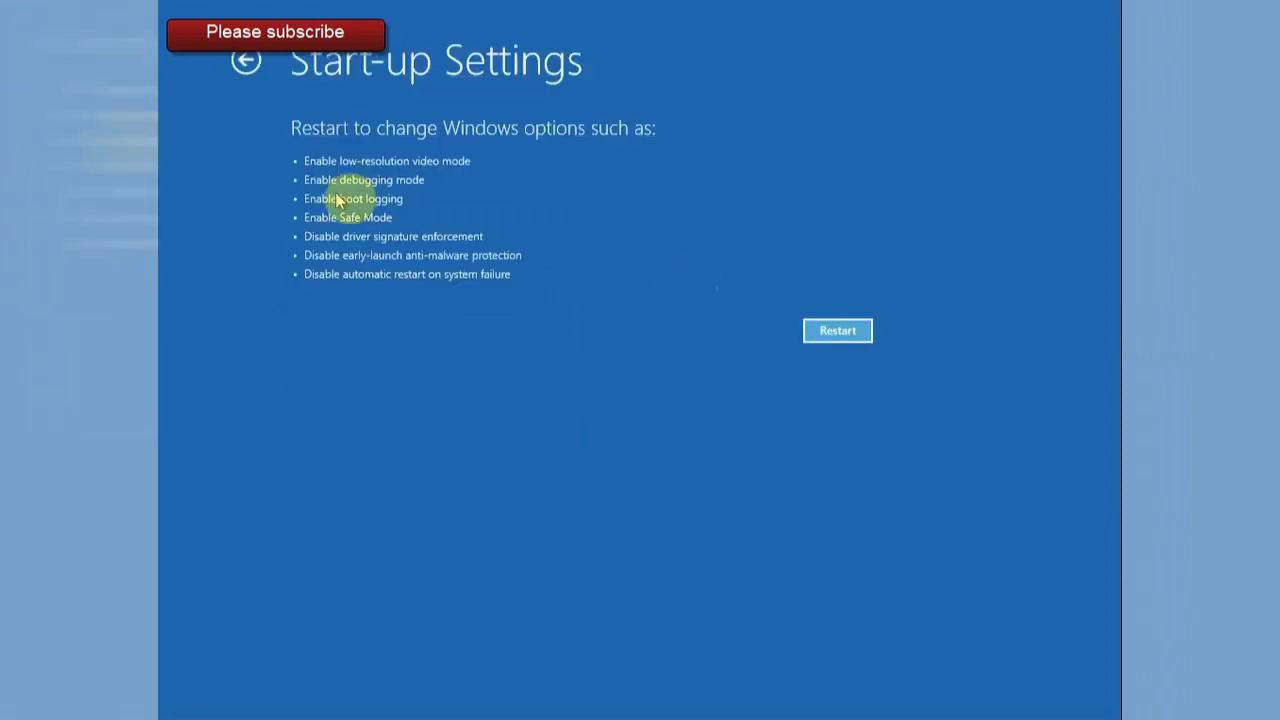
left_click(840, 338)
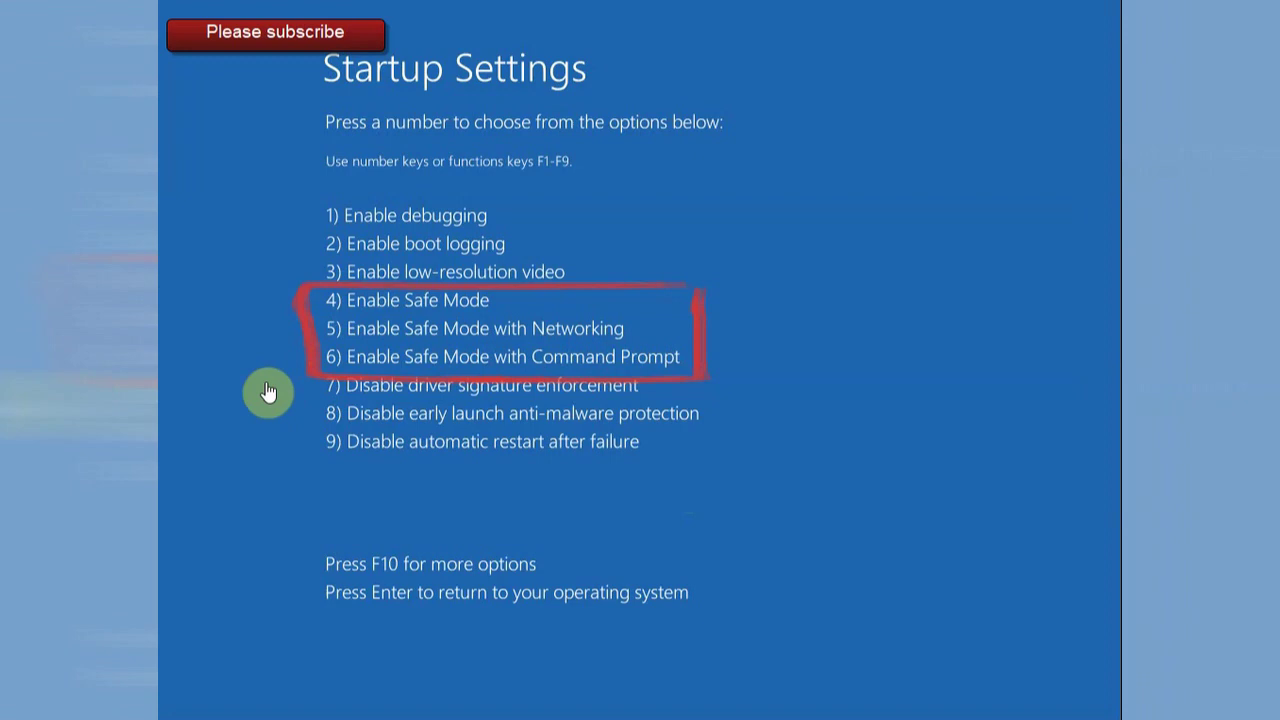
Step: Boot with option 4, Enable Safe Mode, and sign in by entering the account password
key("4")
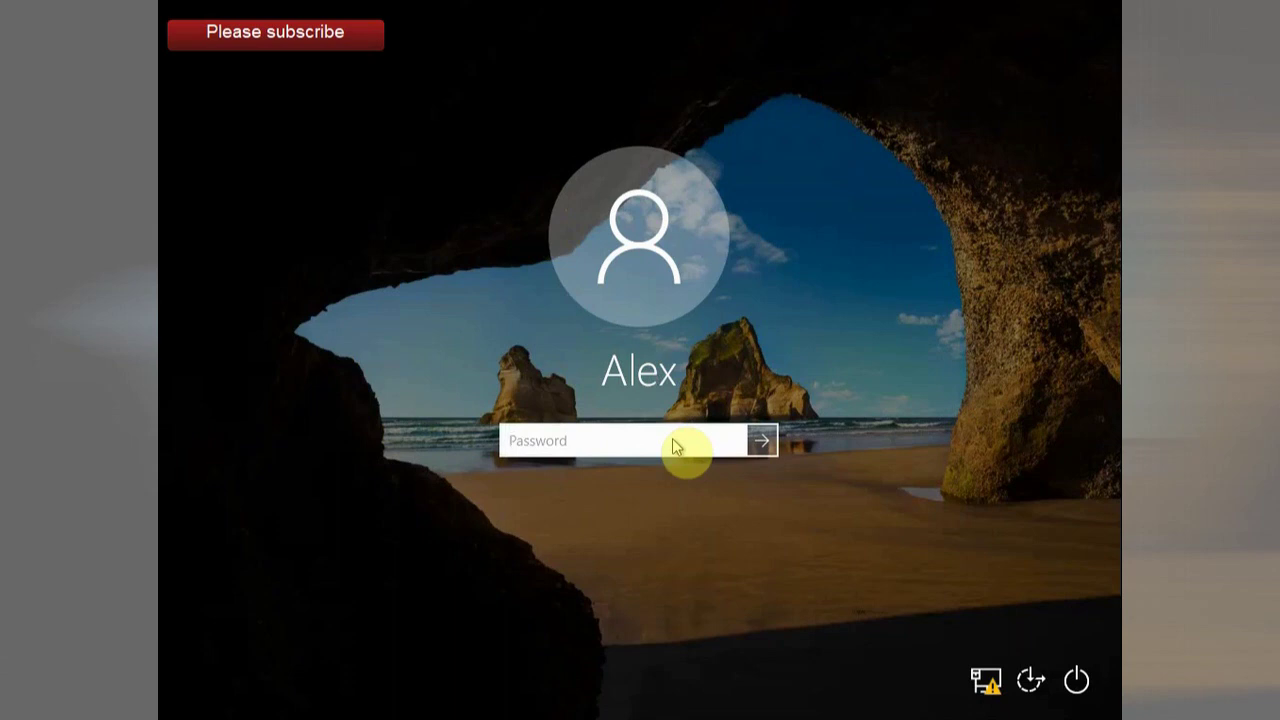
type("*********")
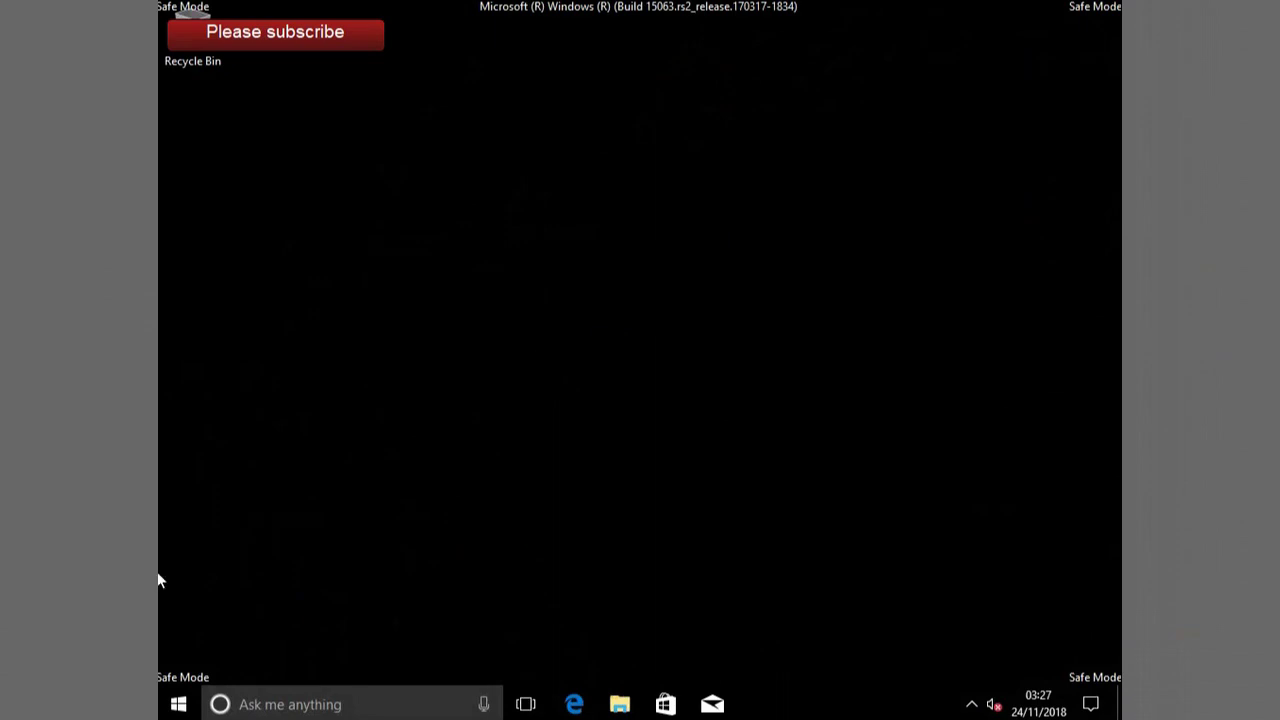
Step: Restart the PC from the Safe Mode desktop
left_click(180, 705)
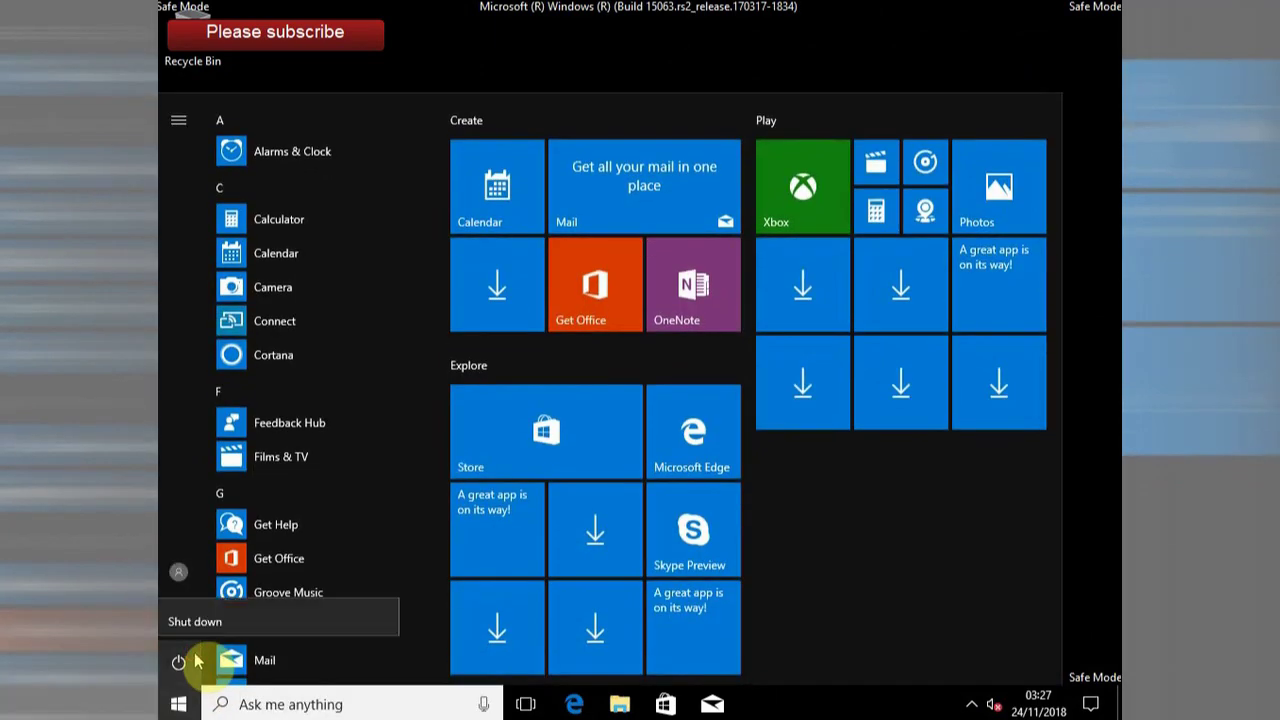
left_click(196, 660)
left_click(223, 613)
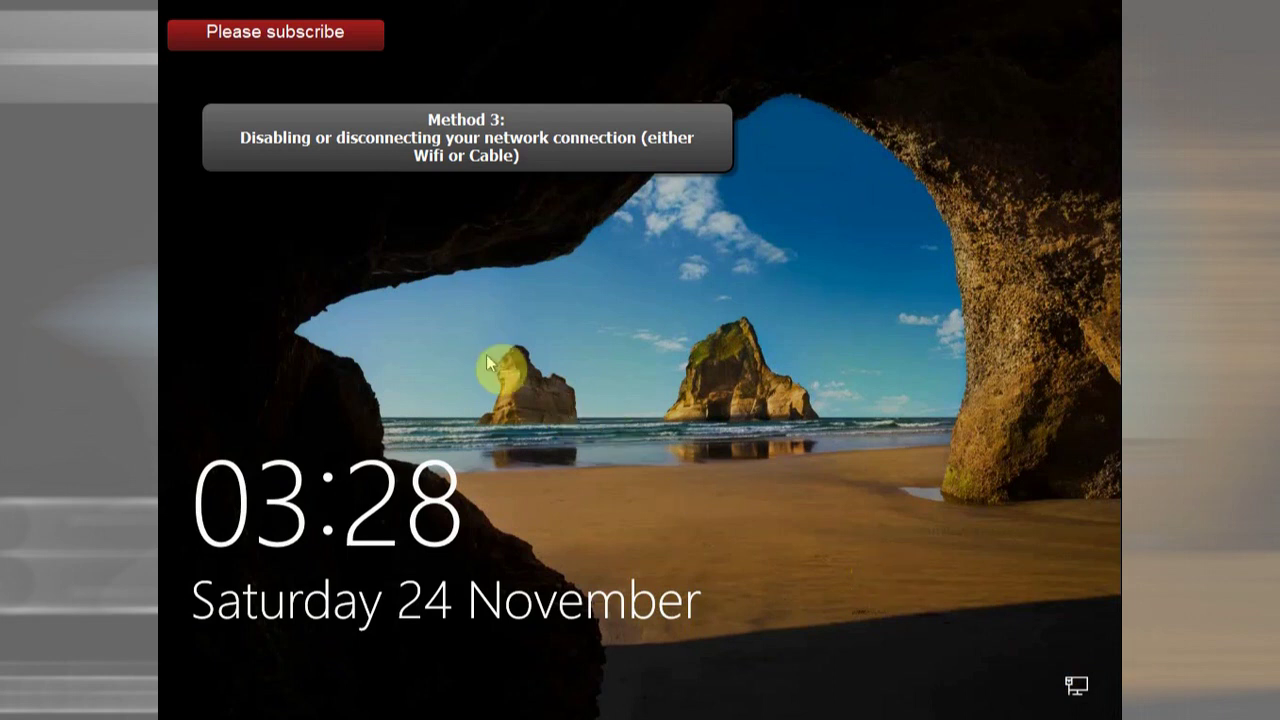
Step: Dismiss the lock screen, disconnect the active Wi-Fi connection from the sign-in screen's network list, and return to the password field
left_click(938, 598)
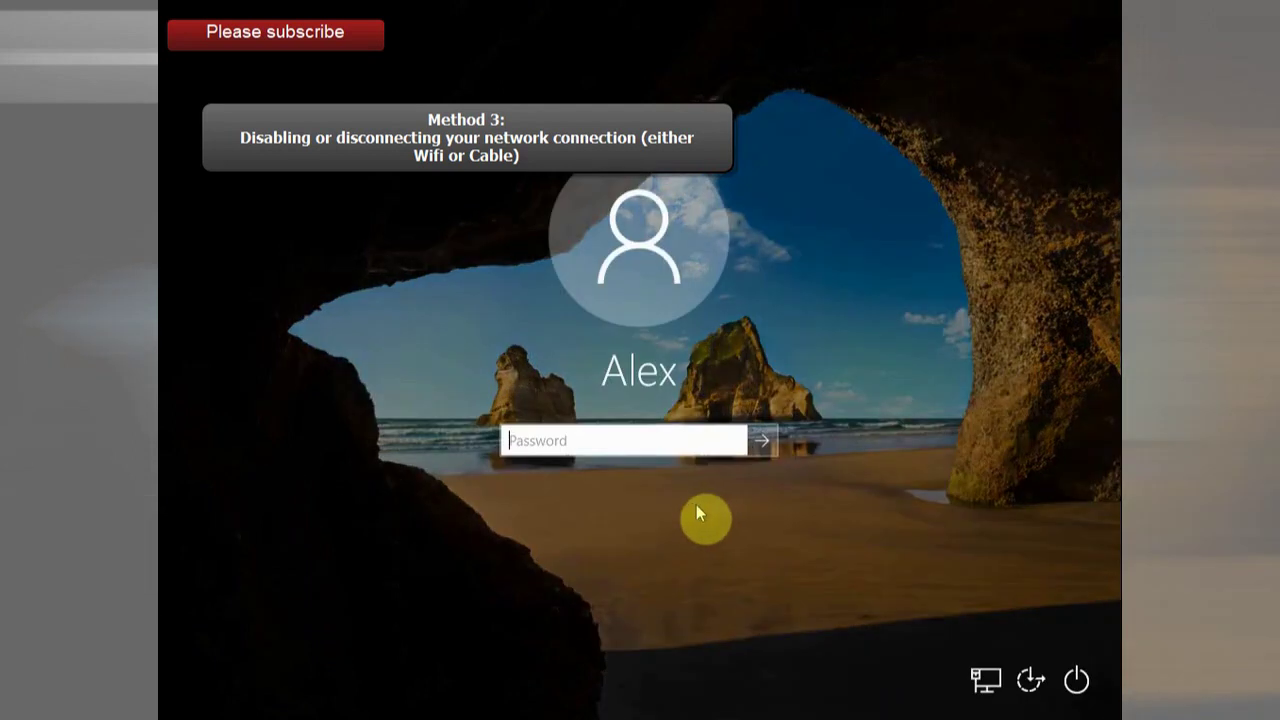
left_click(986, 682)
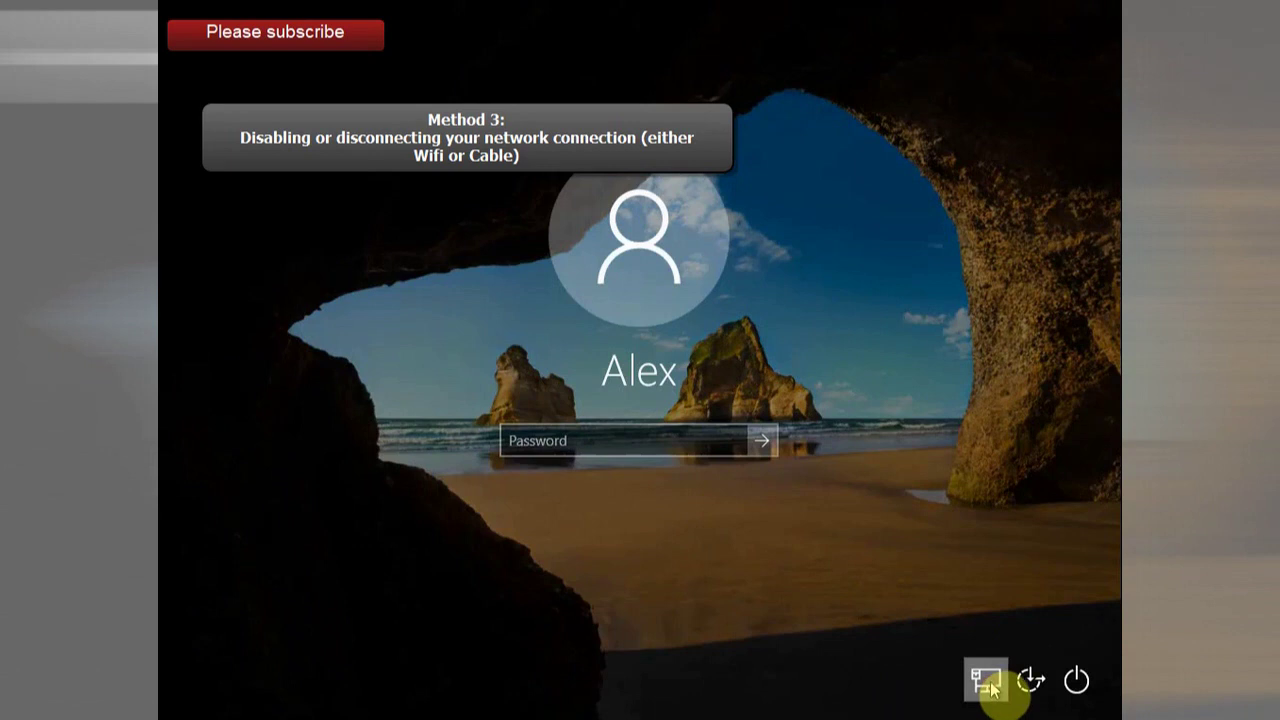
left_click(988, 683)
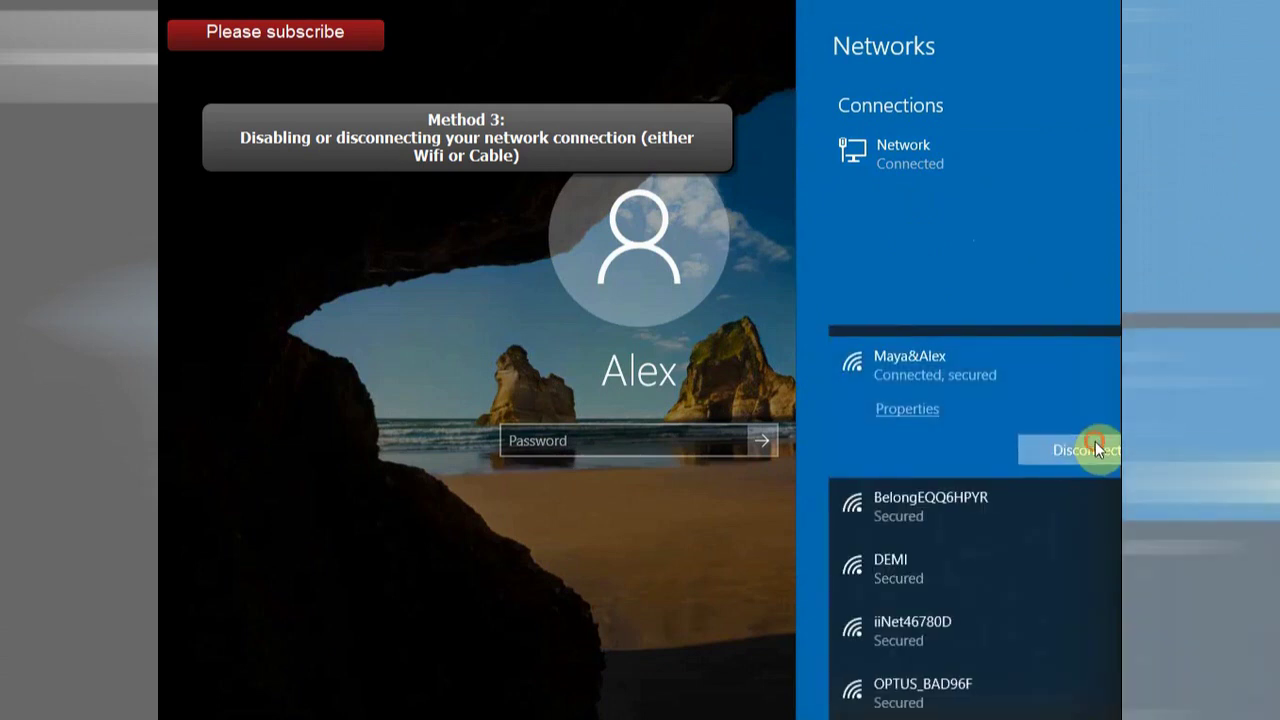
left_click(1095, 447)
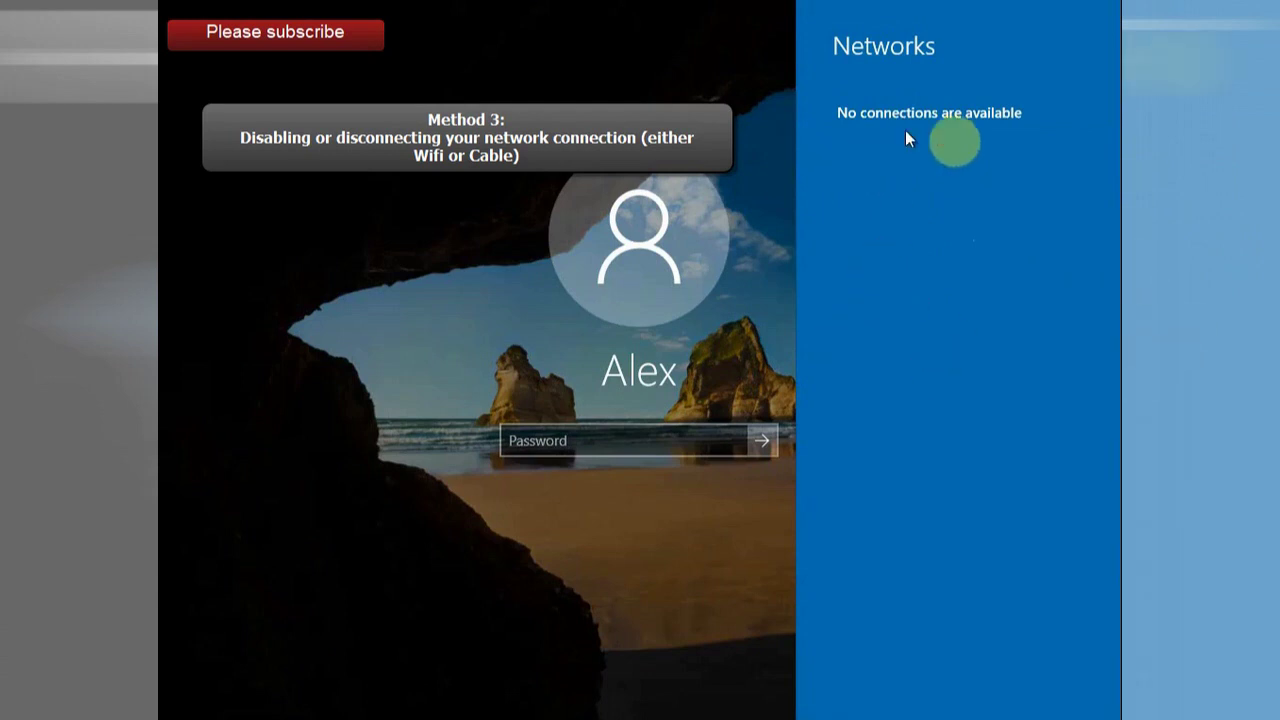
left_click(596, 100)
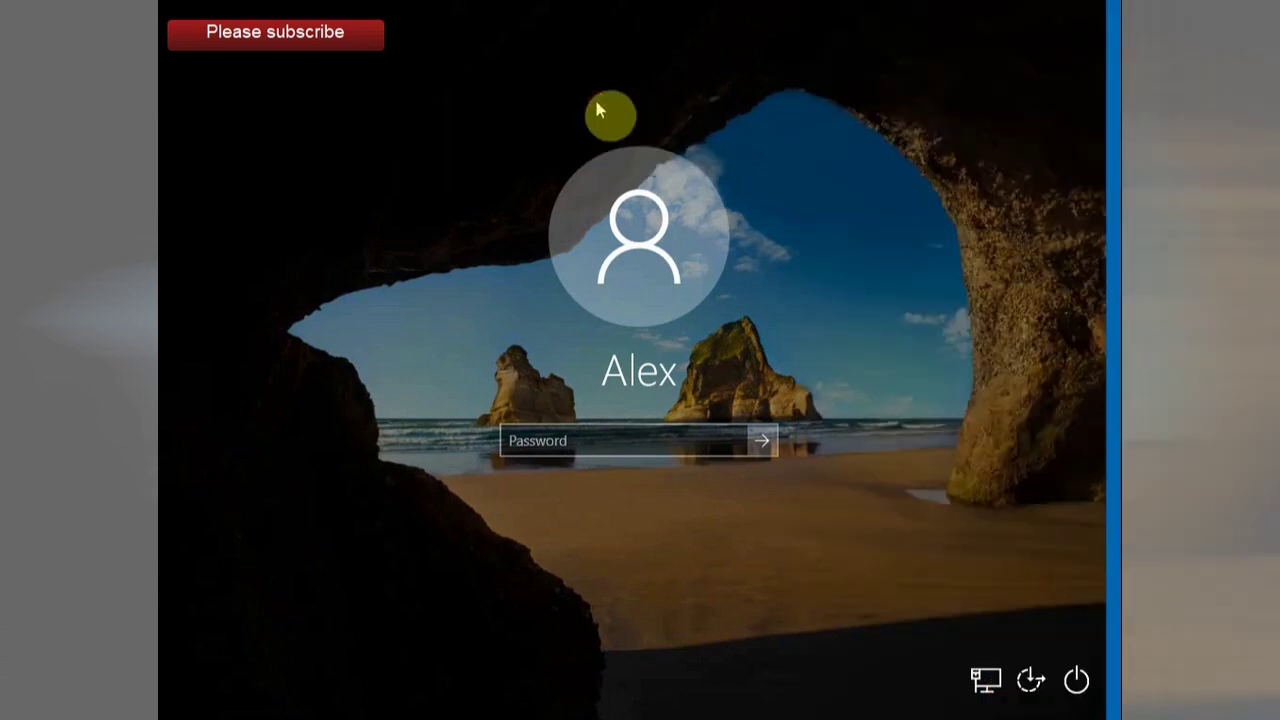
left_click(634, 443)
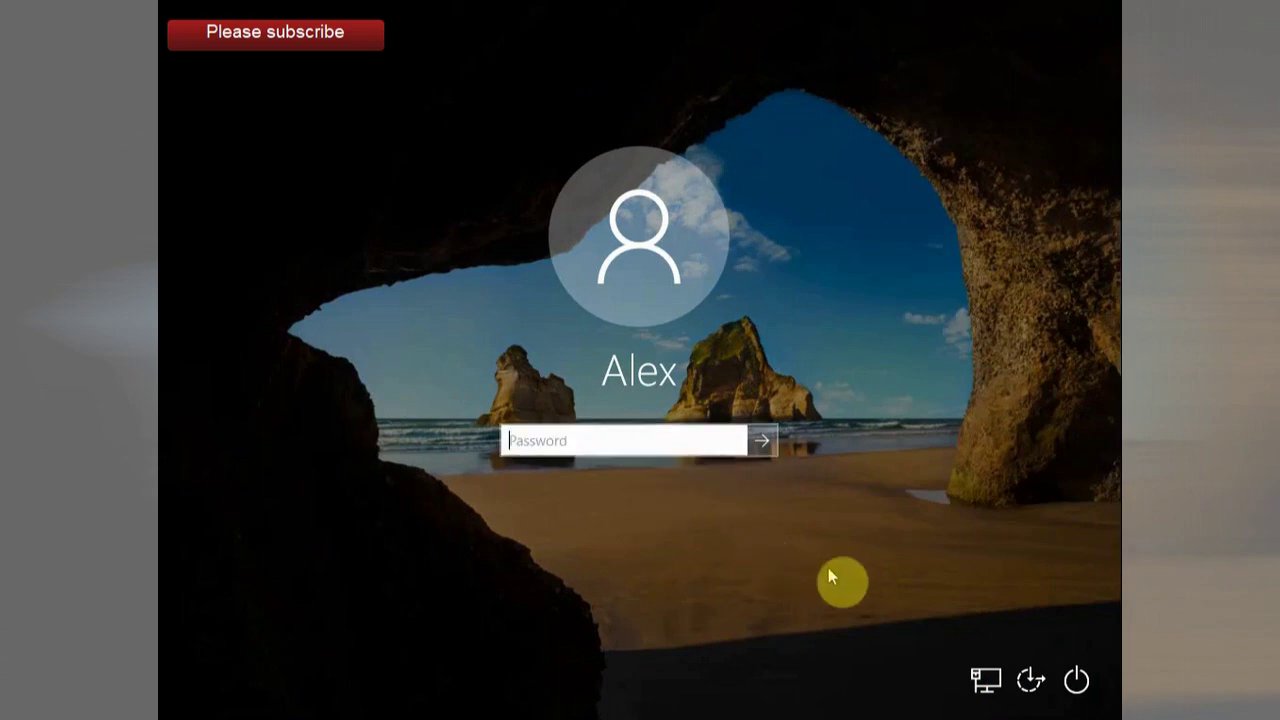